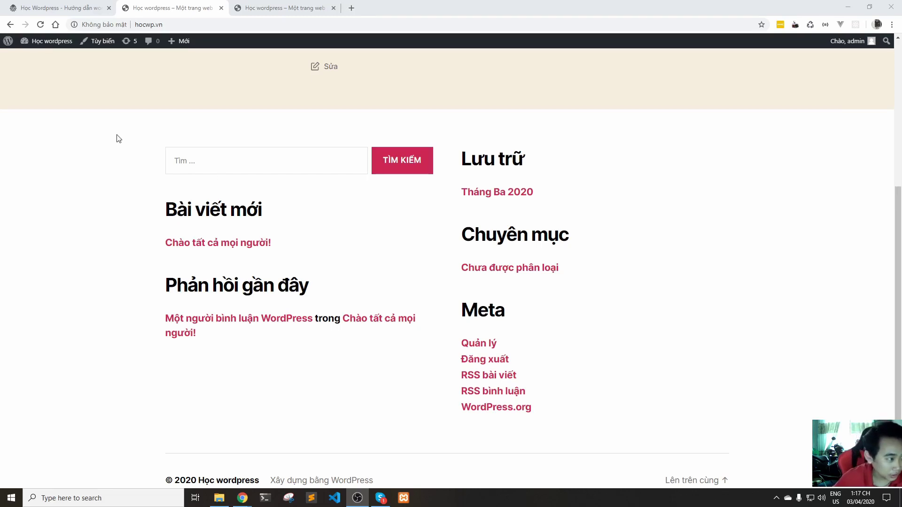
Open the site's admin dashboard and bring up its general settings, starting at the site title.
click(47, 51)
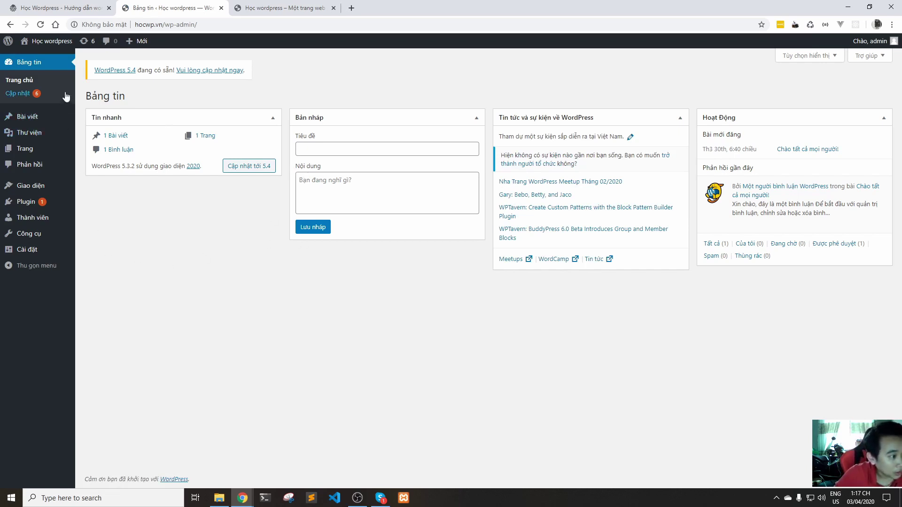
click(29, 252)
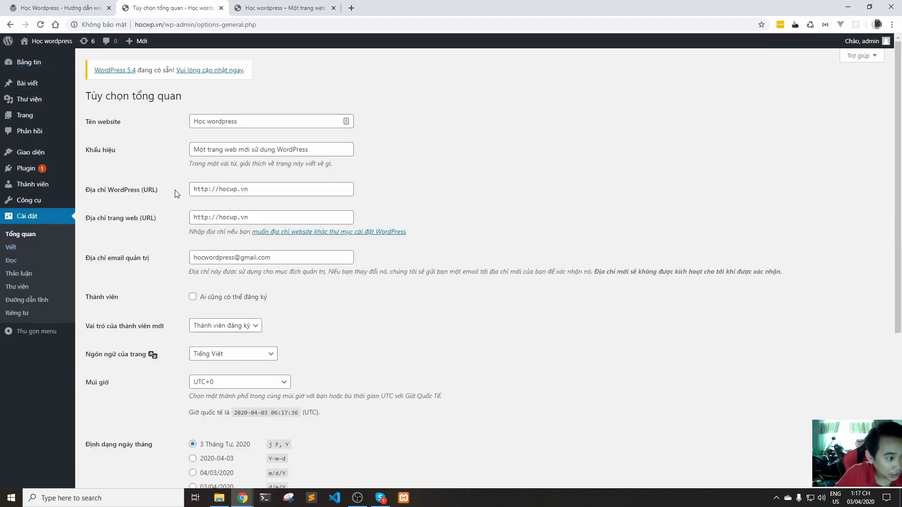
scroll(174, 189, down, 5)
scroll(120, 263, up, 5)
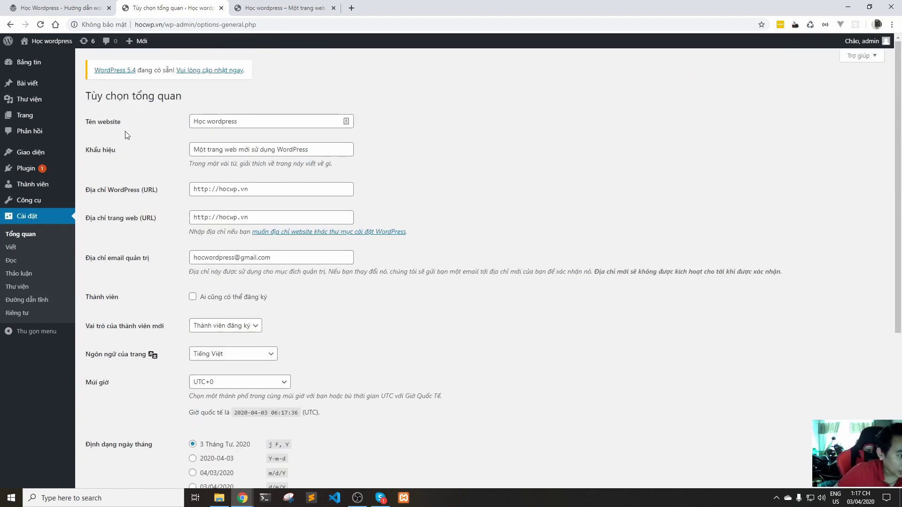
drag(126, 126, 82, 122)
mouse_move(45, 48)
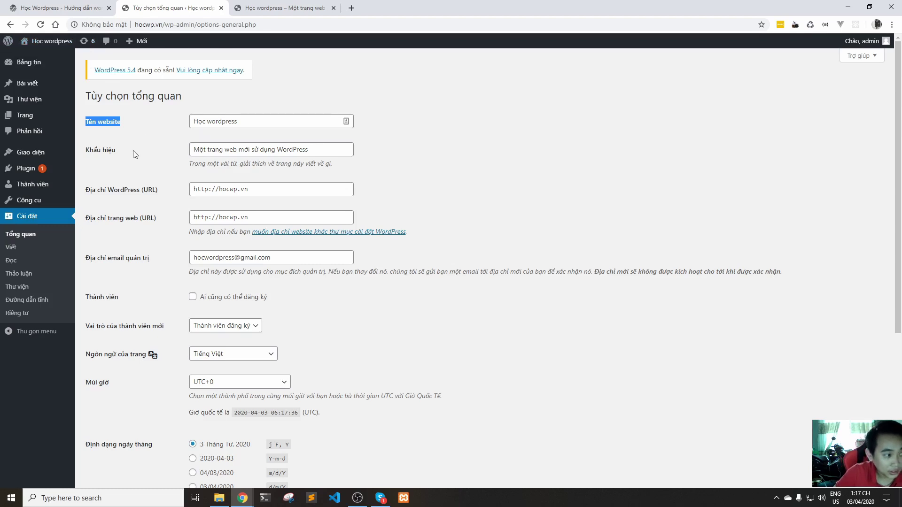
Replace the site's tagline with "Hướng dẫn wordpress từ a đến z".
drag(121, 154, 92, 156)
drag(336, 151, 186, 139)
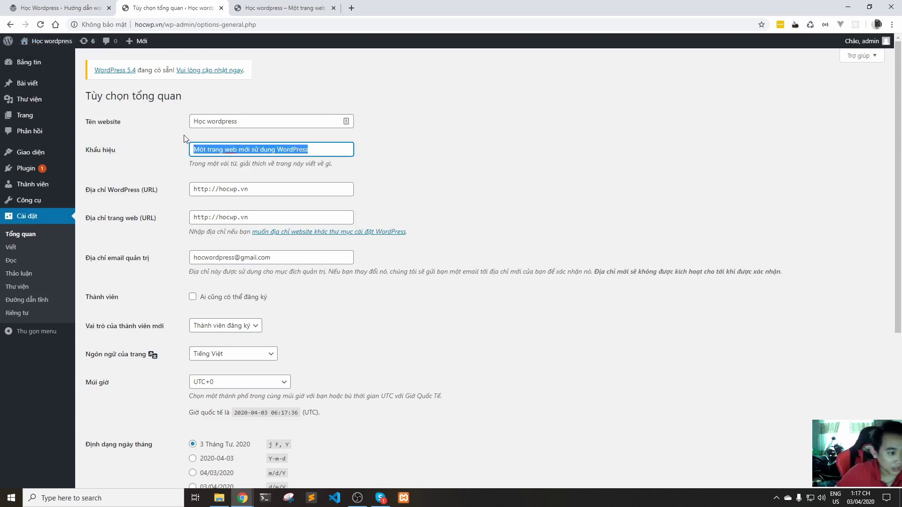
text(H)
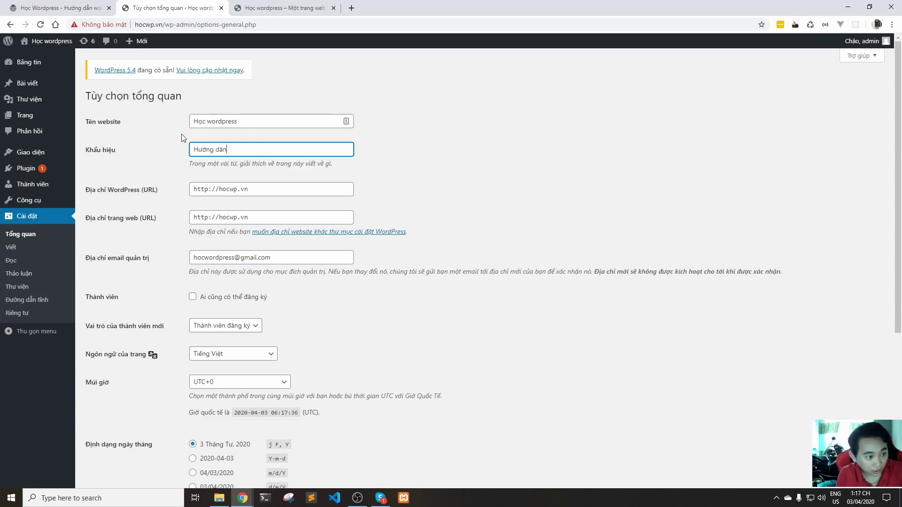
text(ướng dẫn wordpre)
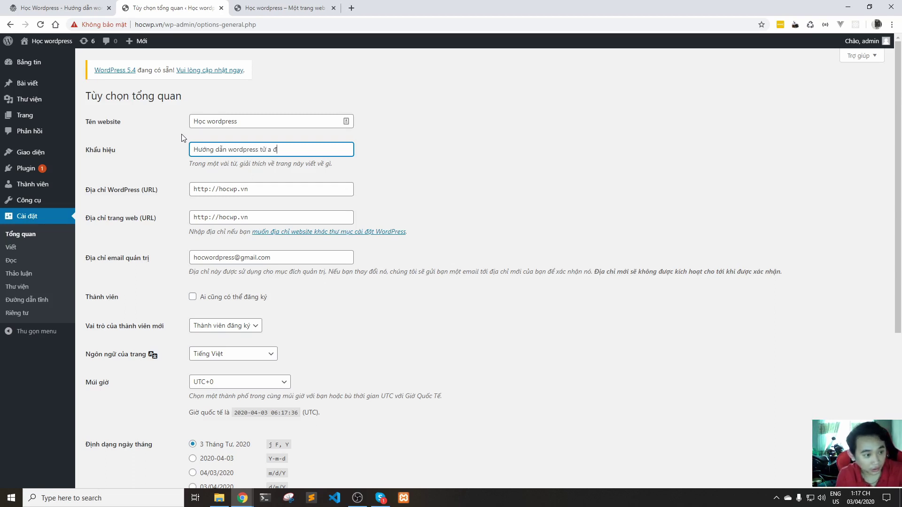
text(ss tuwf )
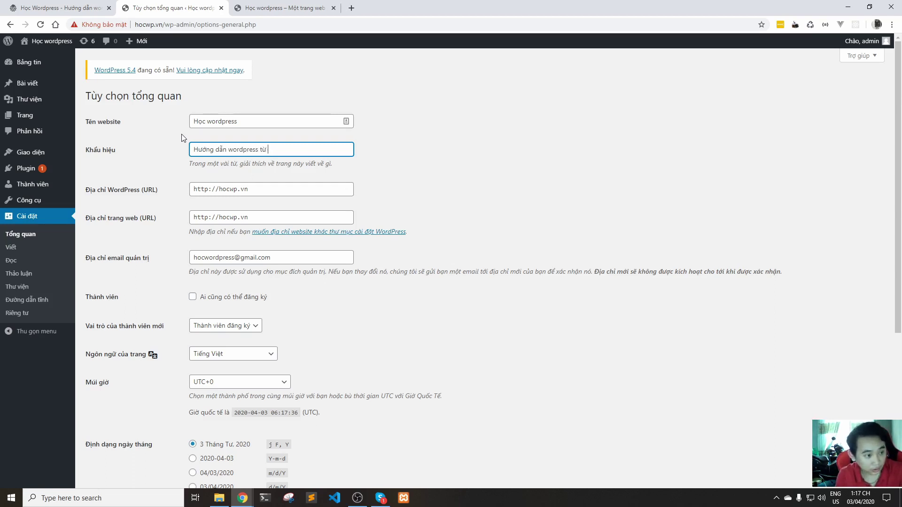
text(a ddef)
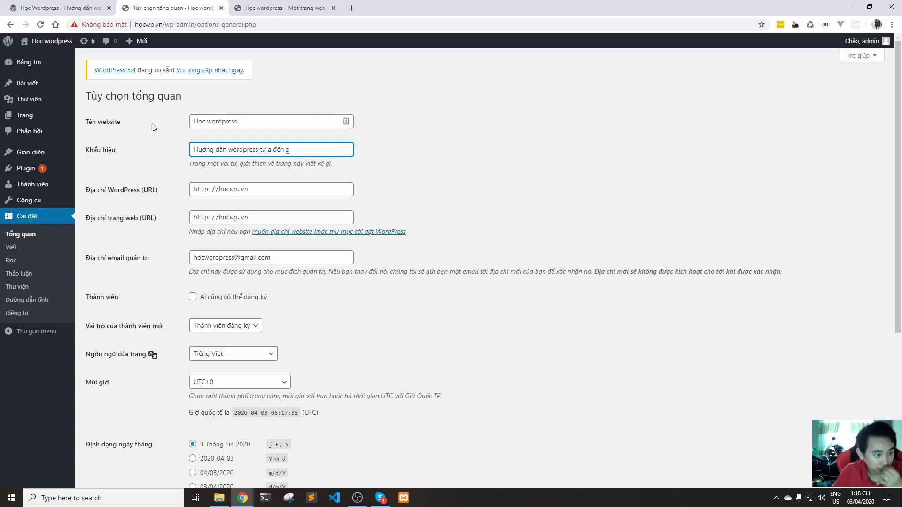
Examine the WordPress and site address settings, the administration email, the membership option and the available default roles for new users.
triple_click(255, 193)
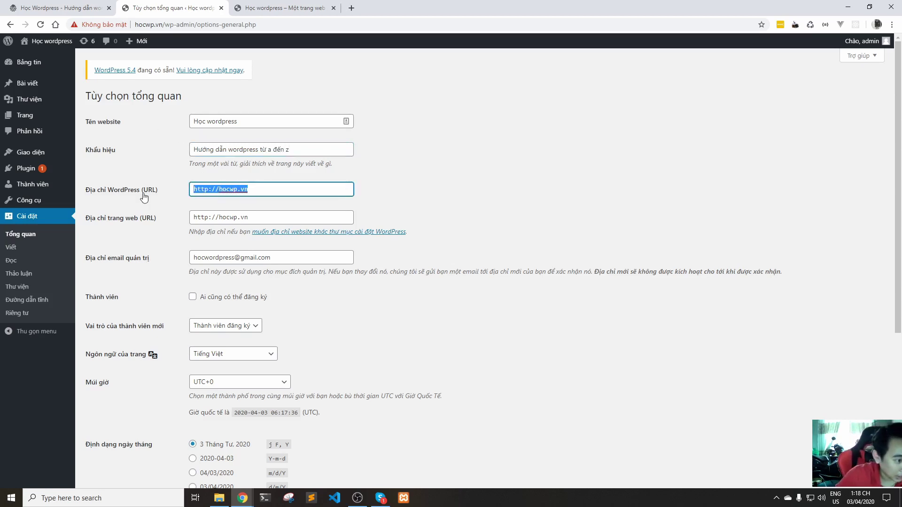
click(209, 190)
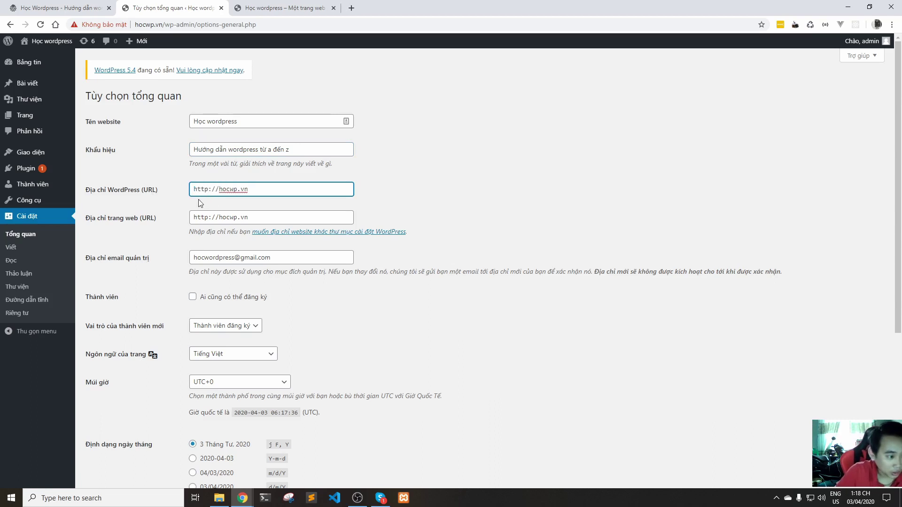
click(208, 216)
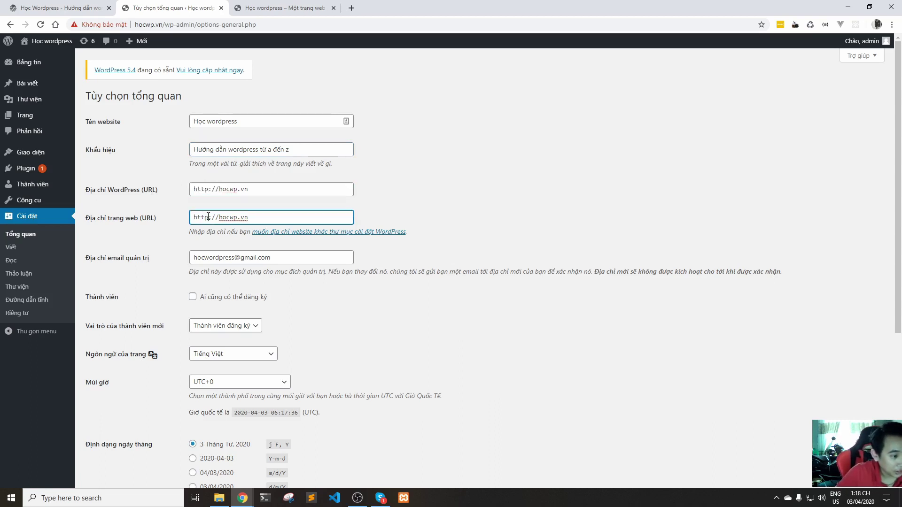
click(206, 190)
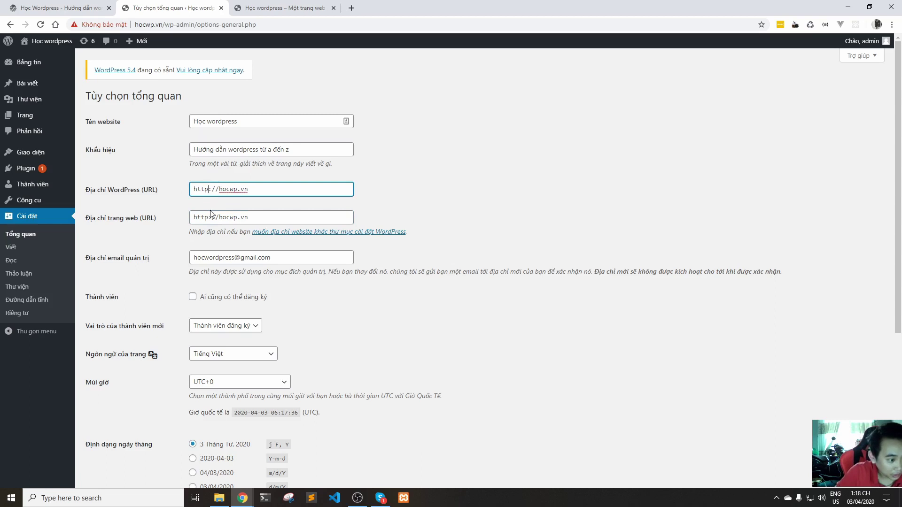
triple_click(276, 261)
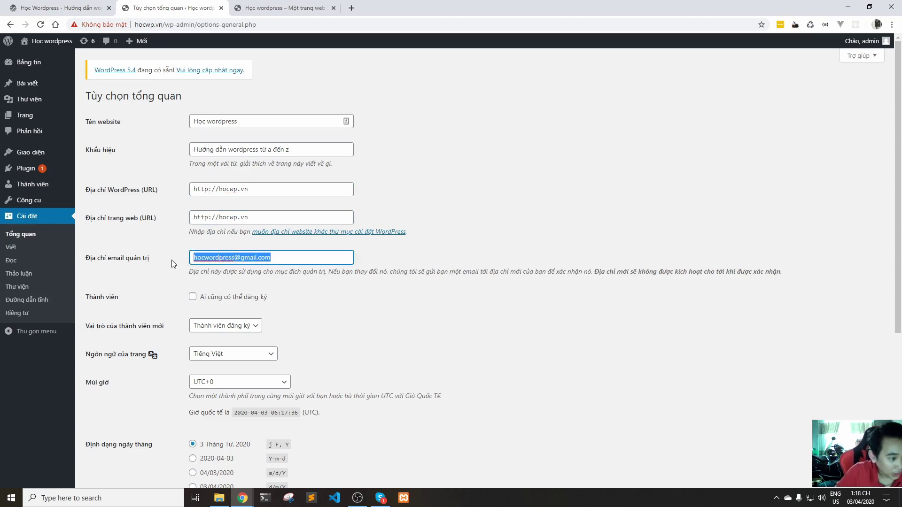
click(281, 258)
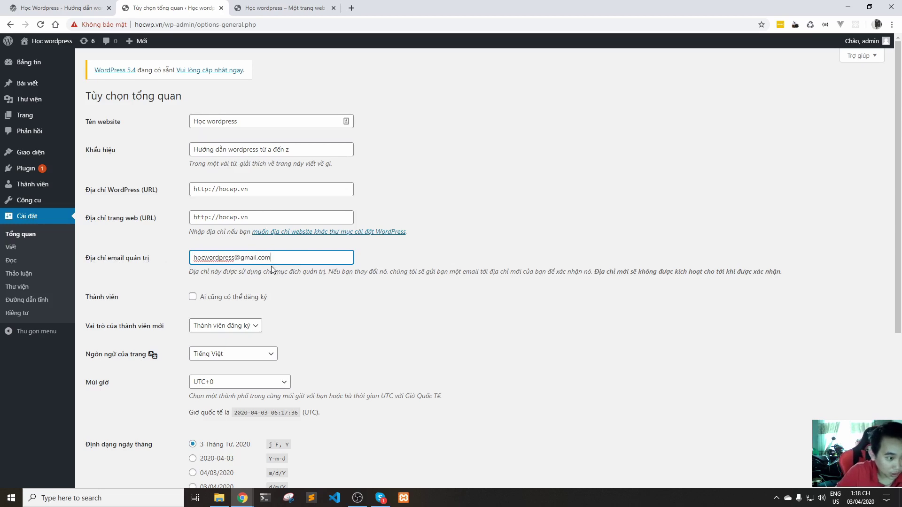
drag(285, 259, 171, 262)
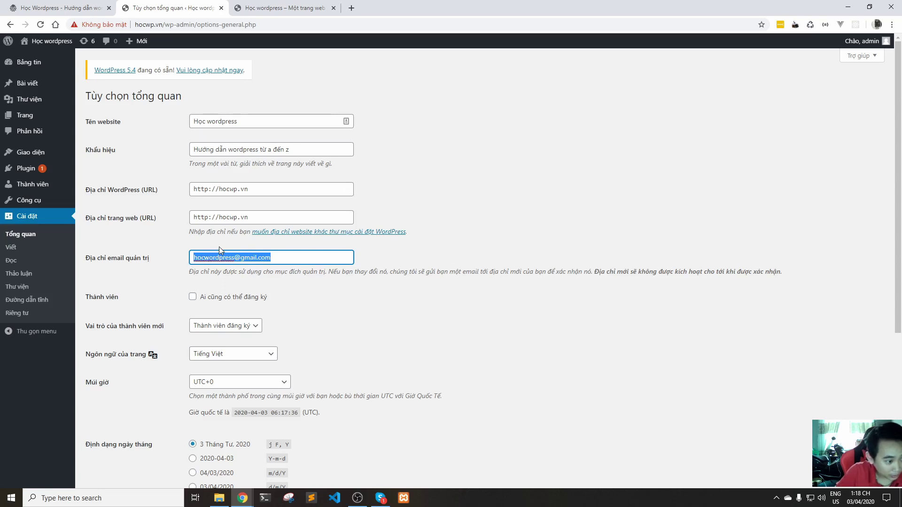
scroll(219, 250, down, 1)
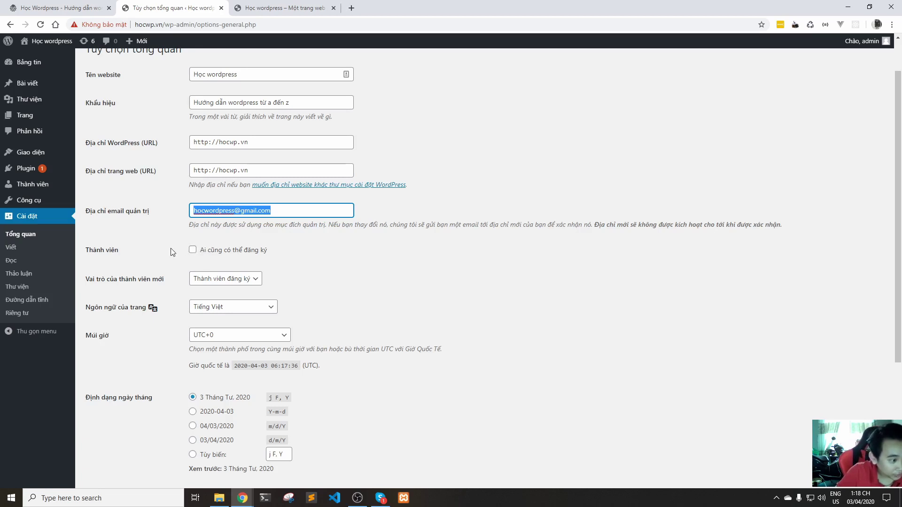
click(294, 249)
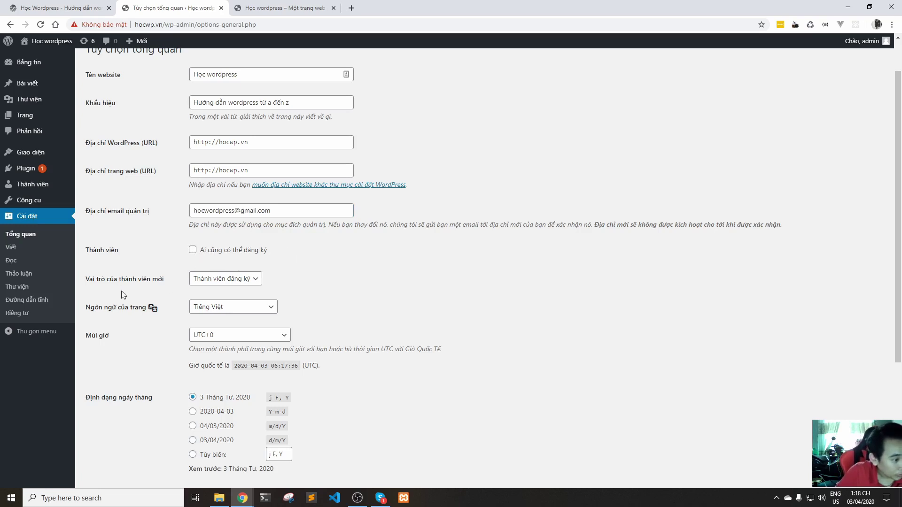
click(203, 281)
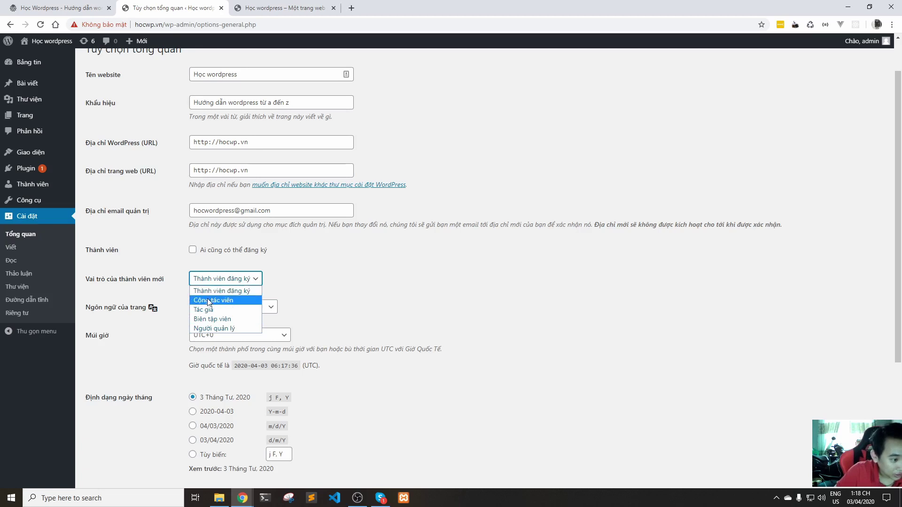
click(358, 301)
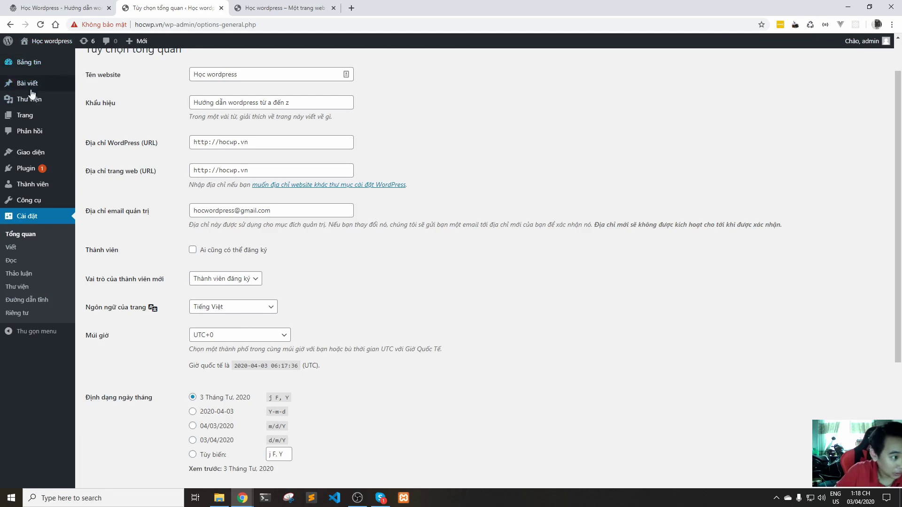
Browse the available site languages, set the site language to English (United States) and save the settings.
click(216, 308)
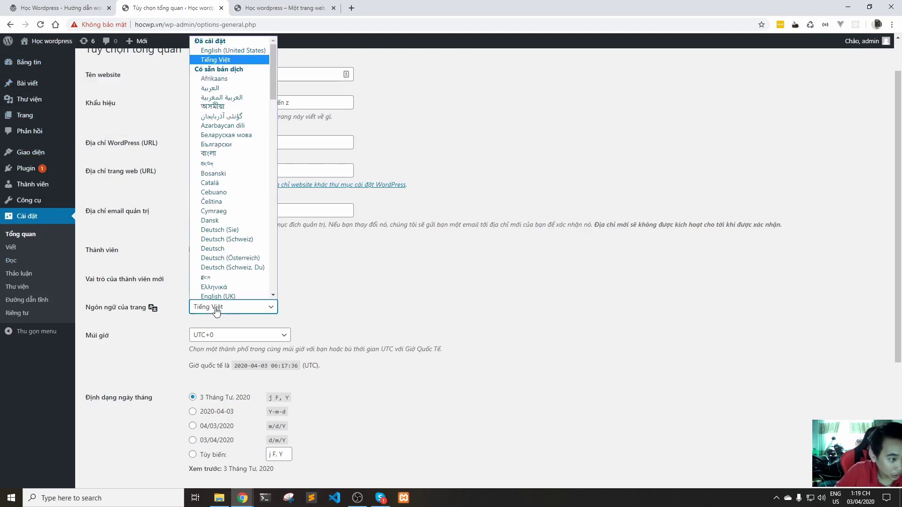
scroll(221, 164, down, 10)
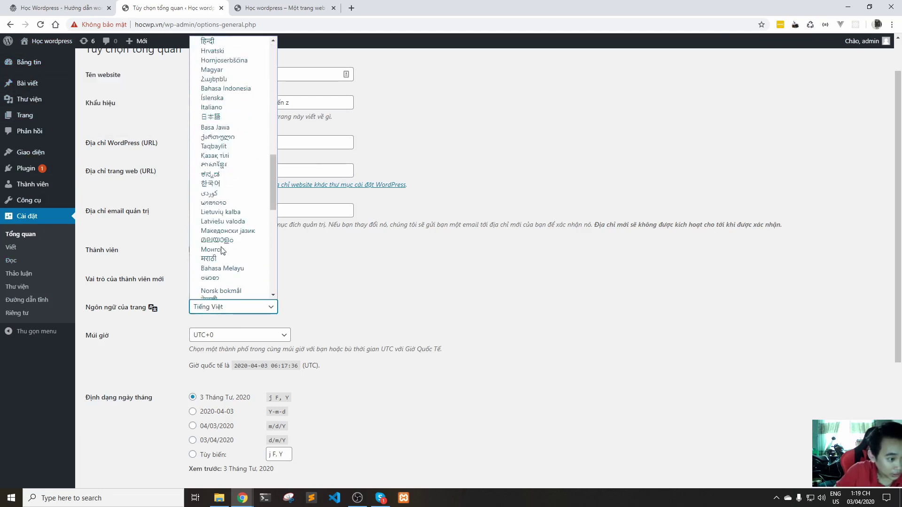
scroll(226, 211, up, 10)
scroll(220, 183, down, 6)
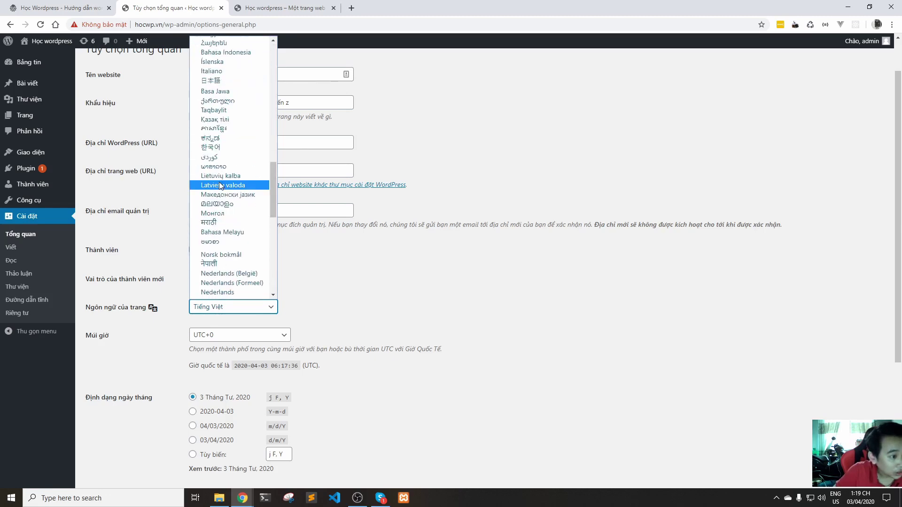
scroll(238, 248, up, 6)
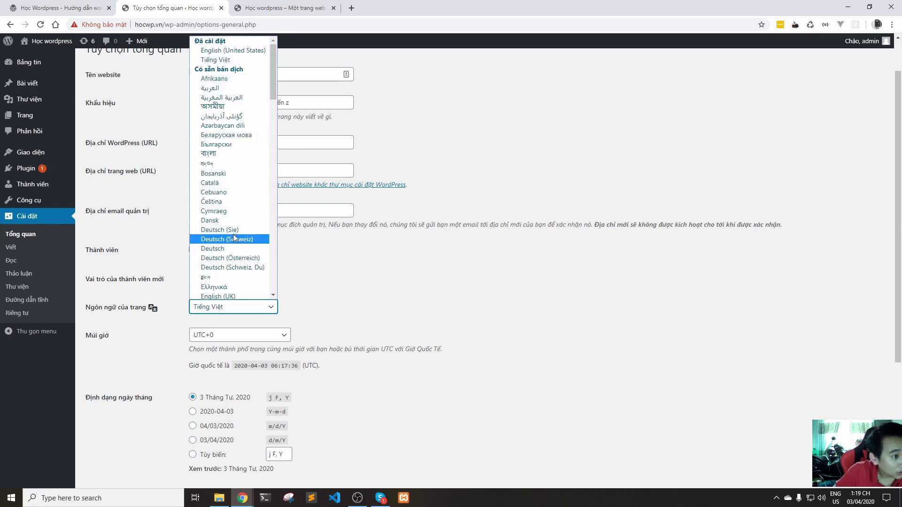
click(221, 52)
scroll(280, 197, down, 4)
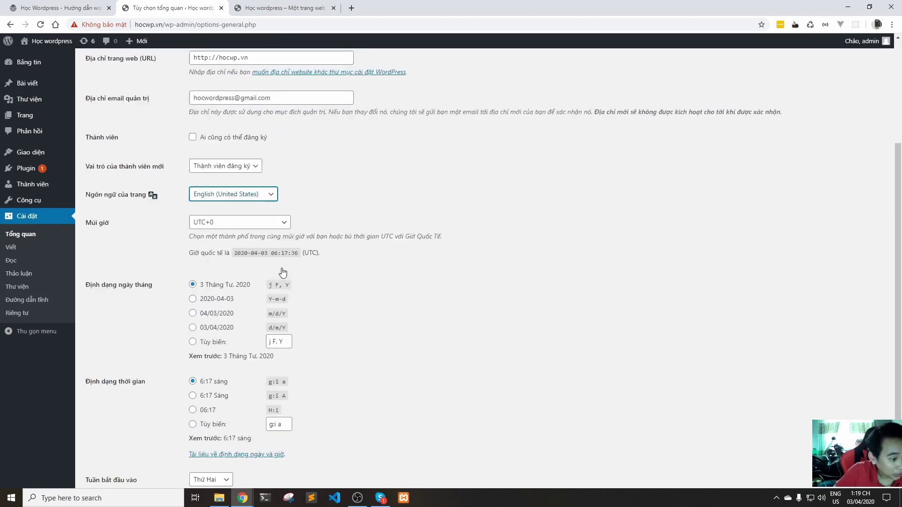
click(123, 438)
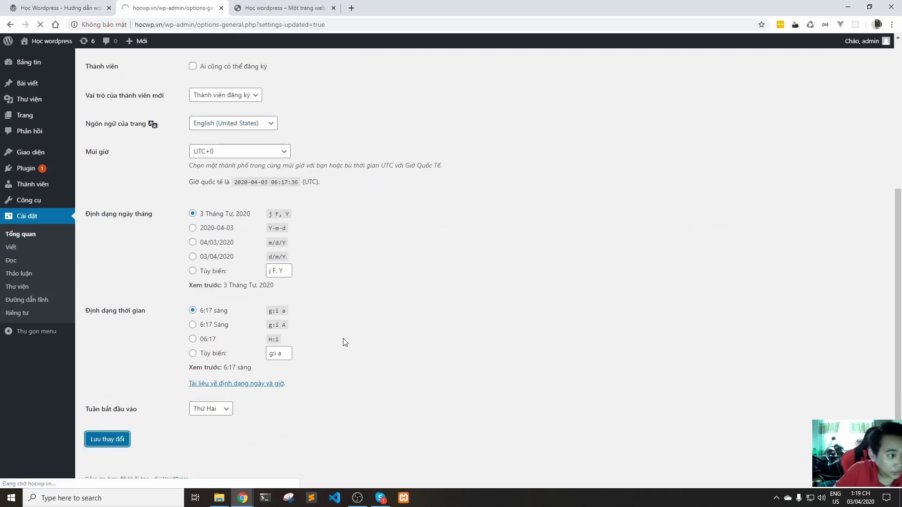
Set the site language back to Tiếng Việt and save the settings.
mouse_move(40, 89)
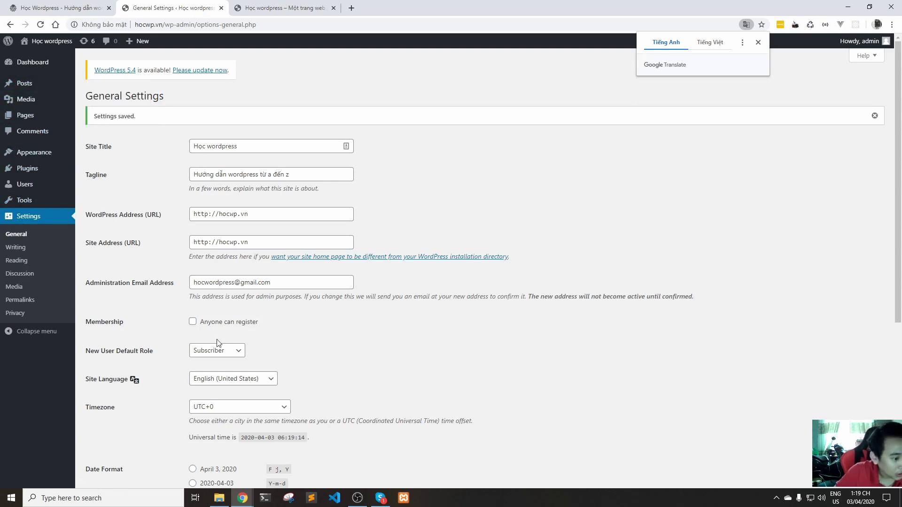
click(231, 382)
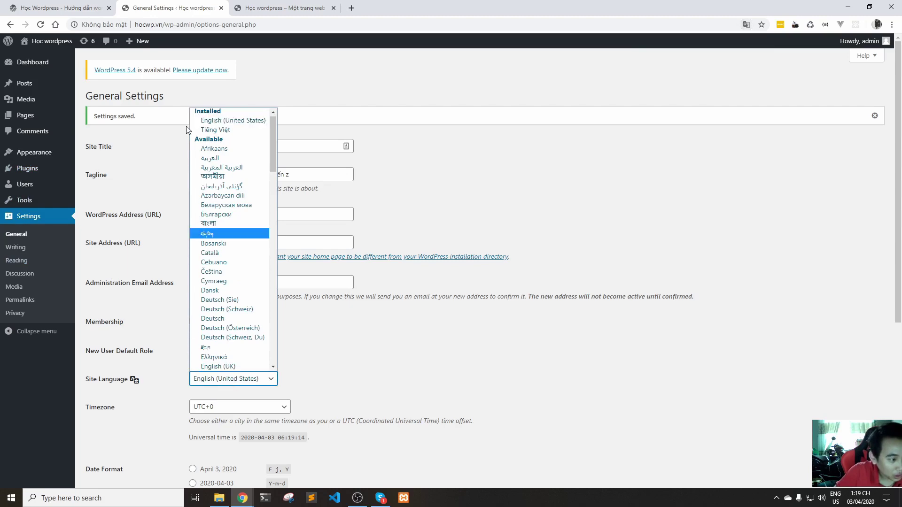
click(212, 128)
scroll(316, 213, down, 5)
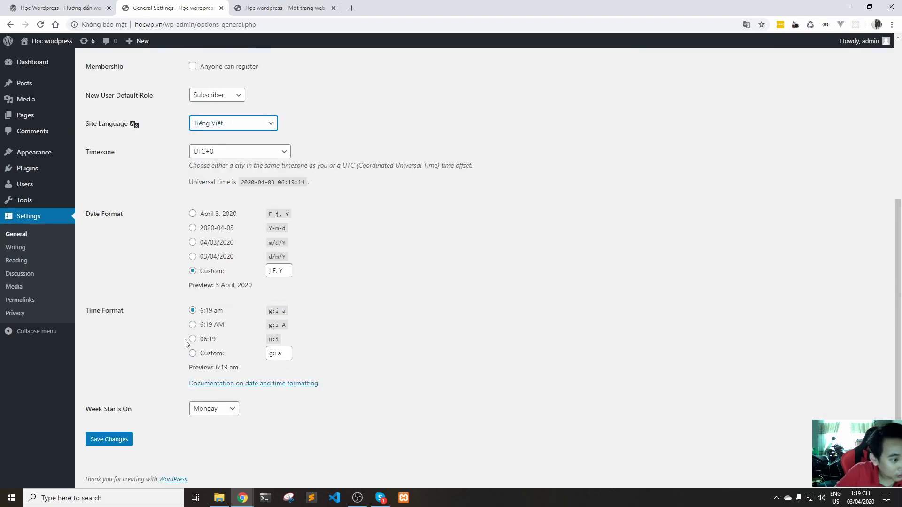
click(110, 441)
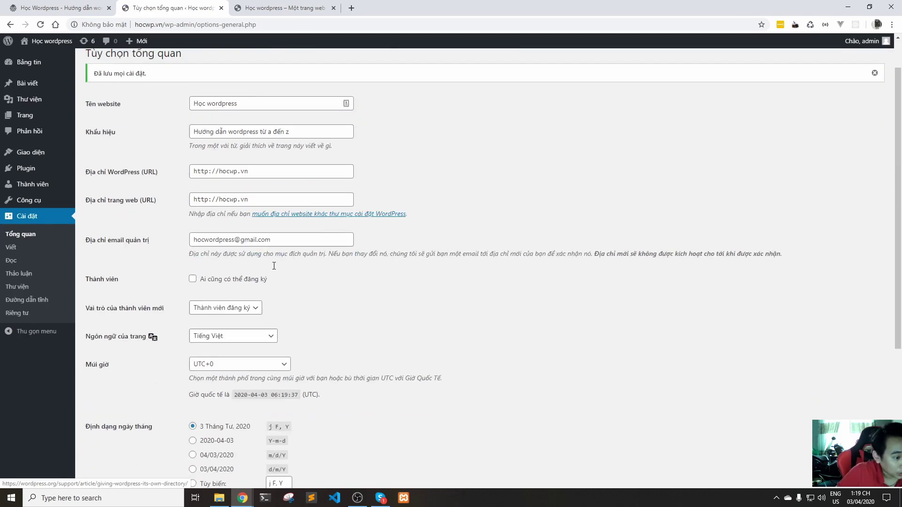
Set the site's timezone to UTC+7 and its date format to d/m/Y.
scroll(273, 268, down, 5)
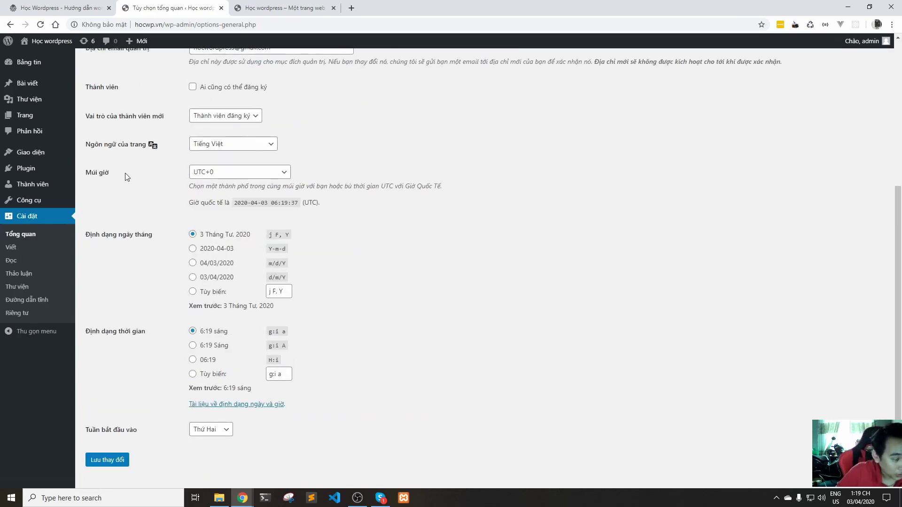
click(237, 174)
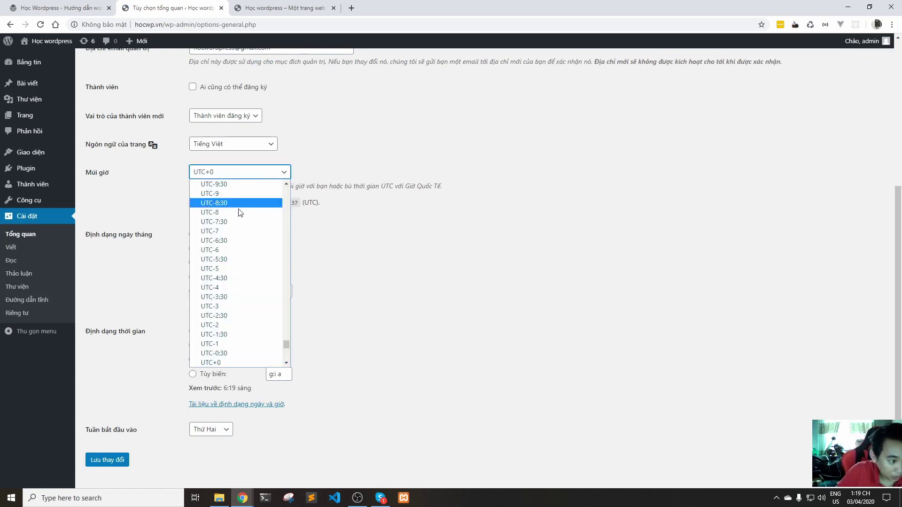
scroll(241, 246, up, 3)
scroll(241, 247, down, 10)
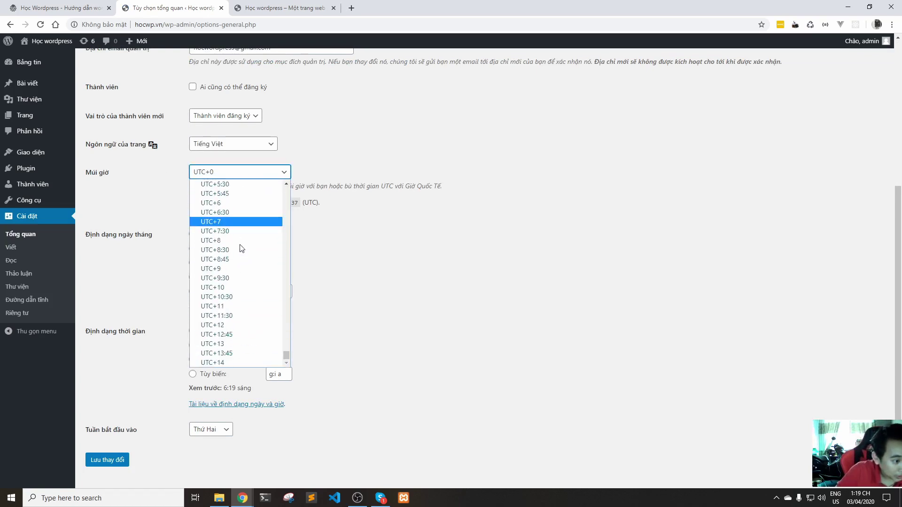
click(212, 222)
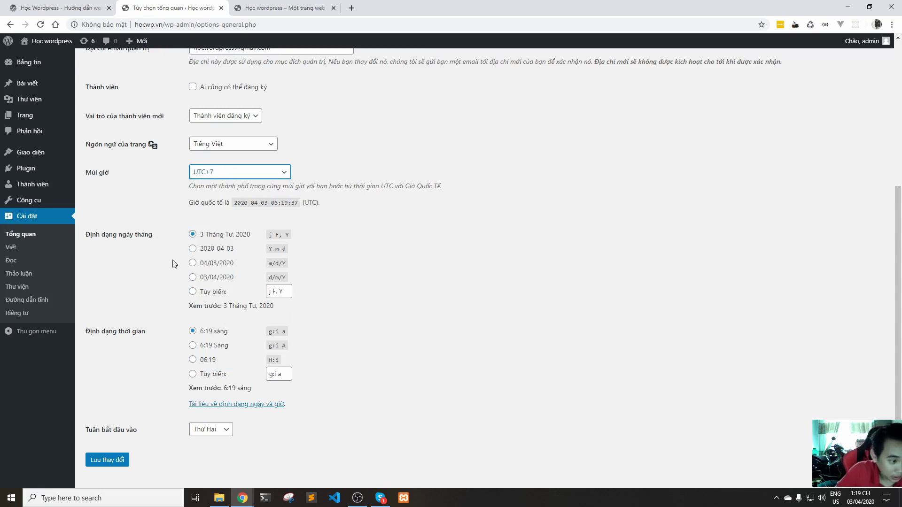
click(204, 279)
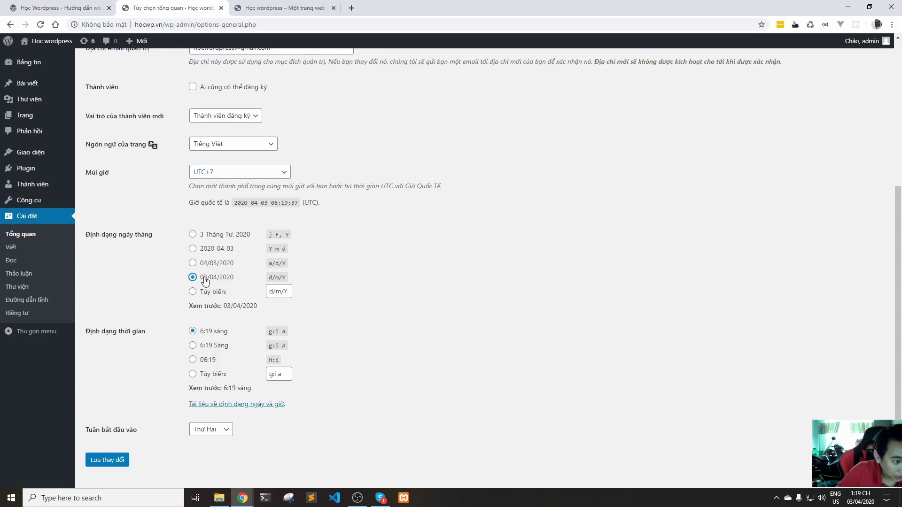
Keep d/m/Y as the custom date format, review the time format options and save the general settings.
mouse_move(270, 291)
mouse_down()
mouse_move(280, 292)
mouse_move(269, 292)
mouse_up()
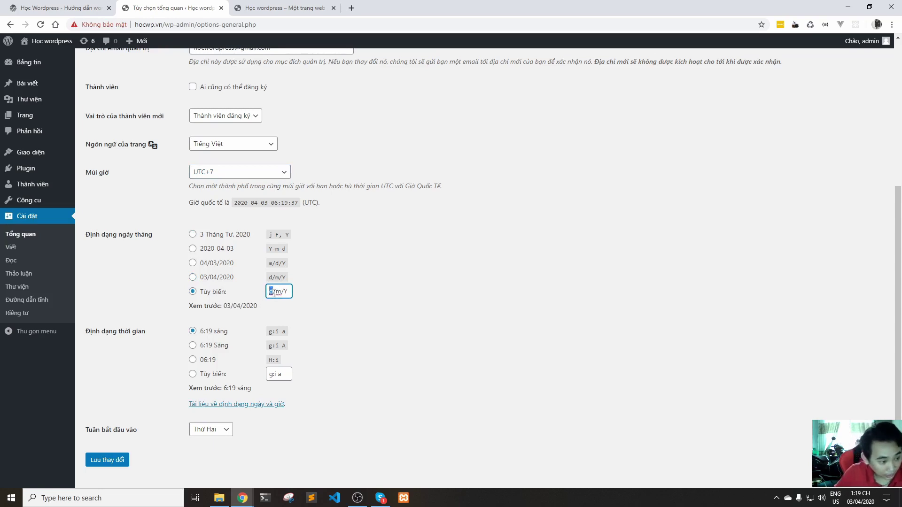
click(305, 293)
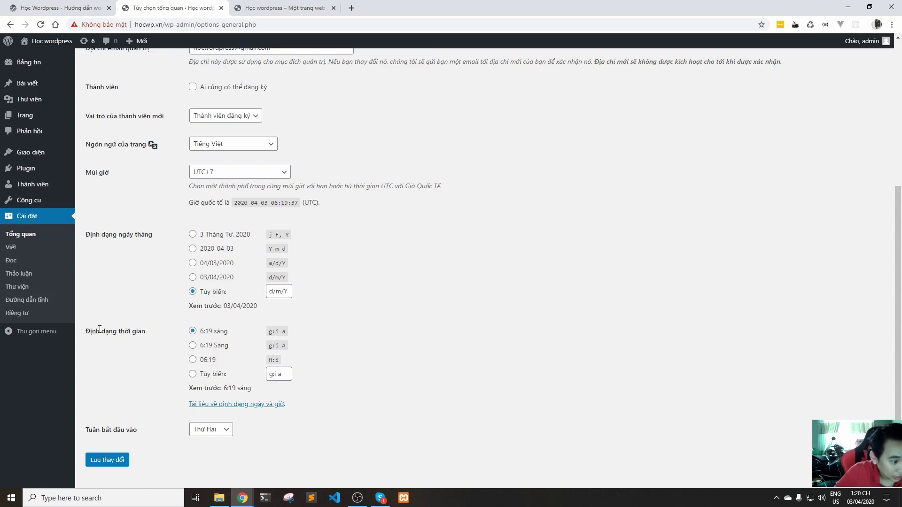
drag(100, 330, 138, 329)
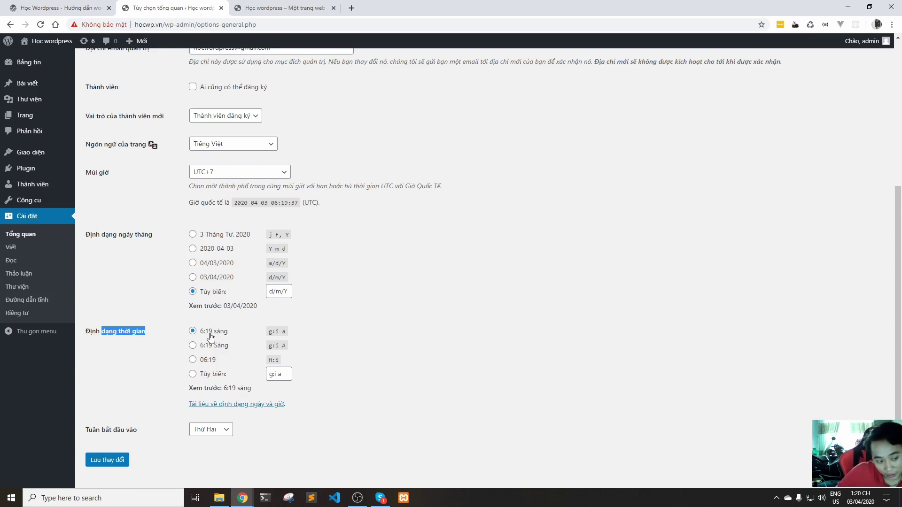
click(373, 401)
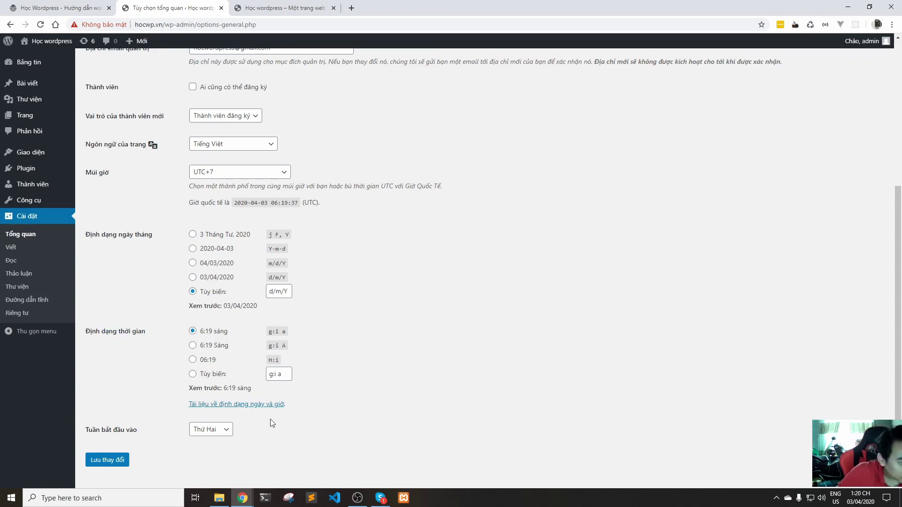
click(117, 461)
scroll(320, 263, down, 5)
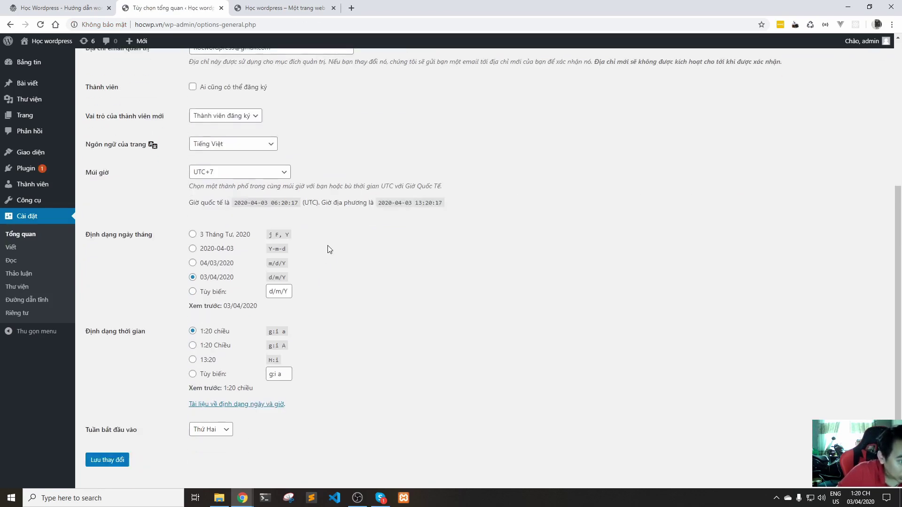
scroll(303, 128, up, 3)
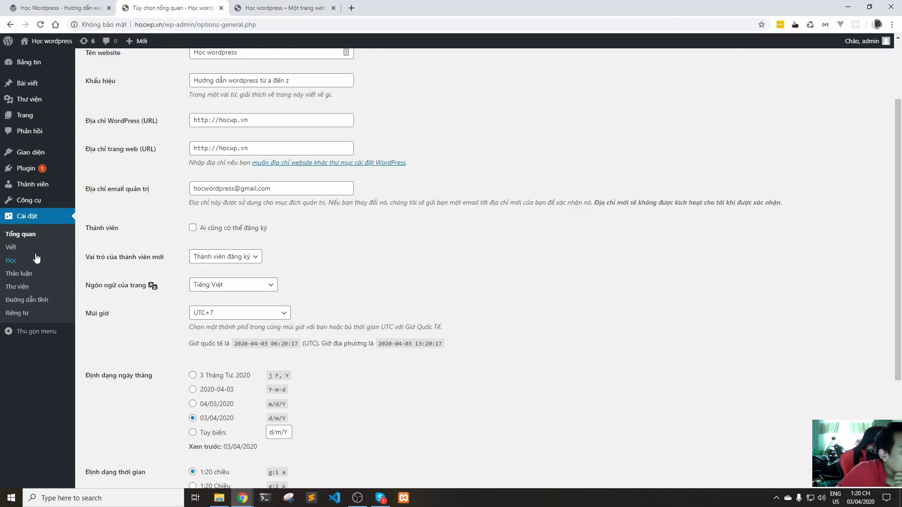
Open the writing settings and examine the choices for the default post category and default post format.
click(15, 248)
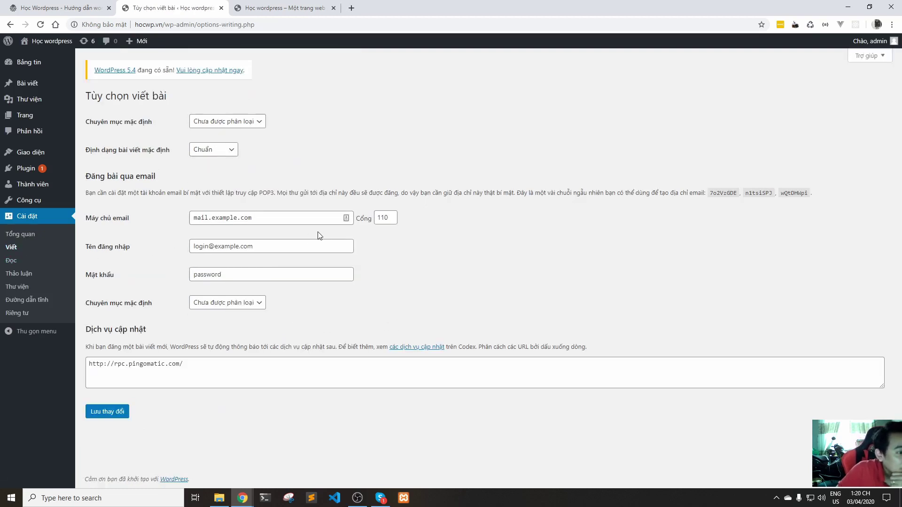
click(230, 122)
click(232, 123)
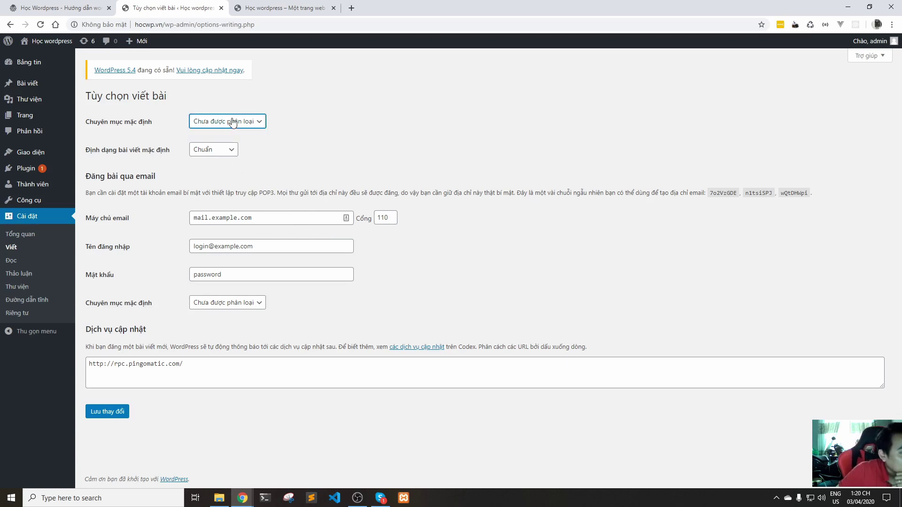
click(204, 151)
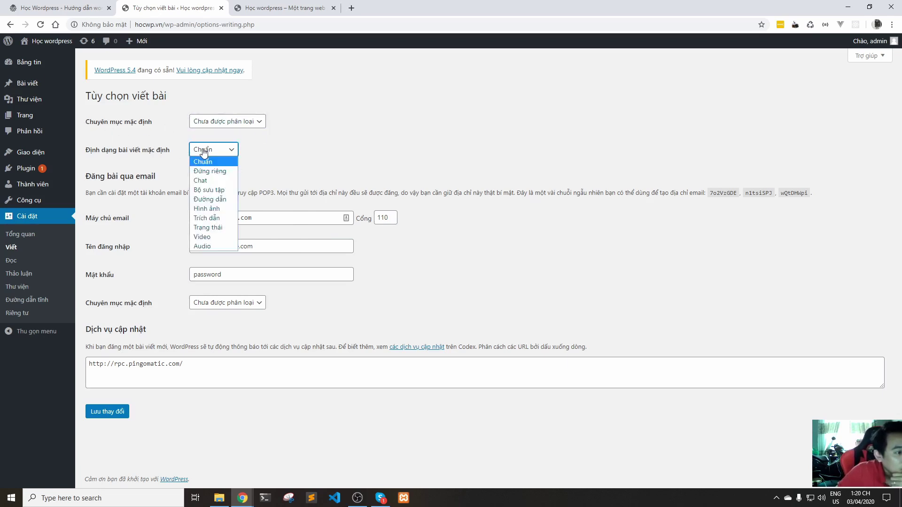
click(209, 151)
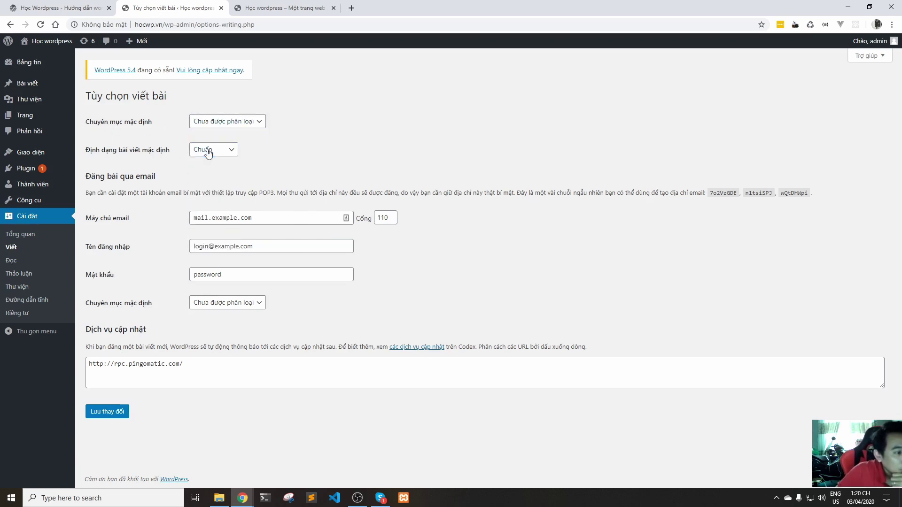
click(270, 154)
click(218, 123)
click(408, 153)
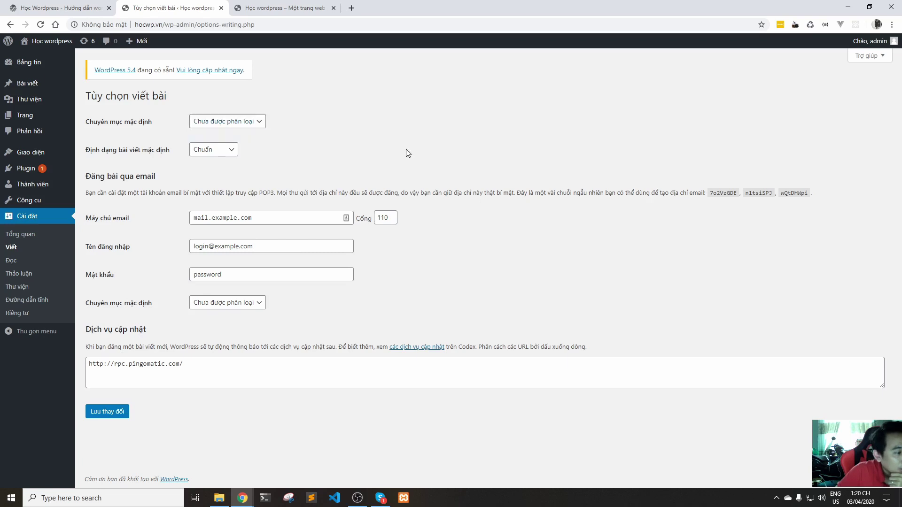
Open the reading settings, examine the static homepage choices and leave the homepage layout on Bài viết mới nhất.
click(32, 261)
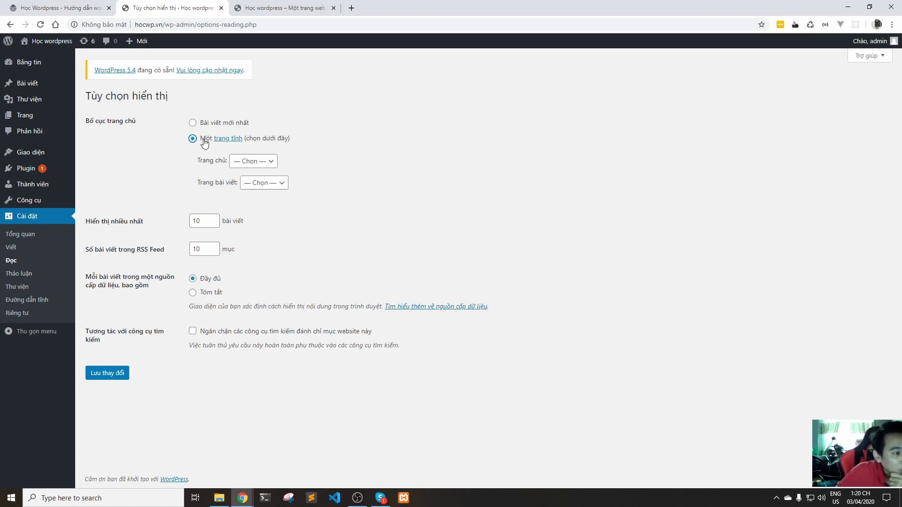
click(252, 165)
click(303, 147)
click(193, 123)
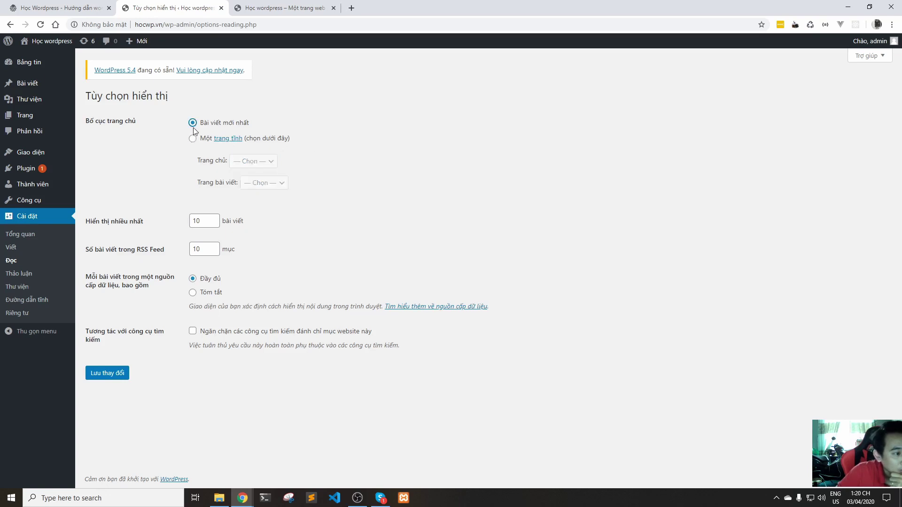
click(193, 139)
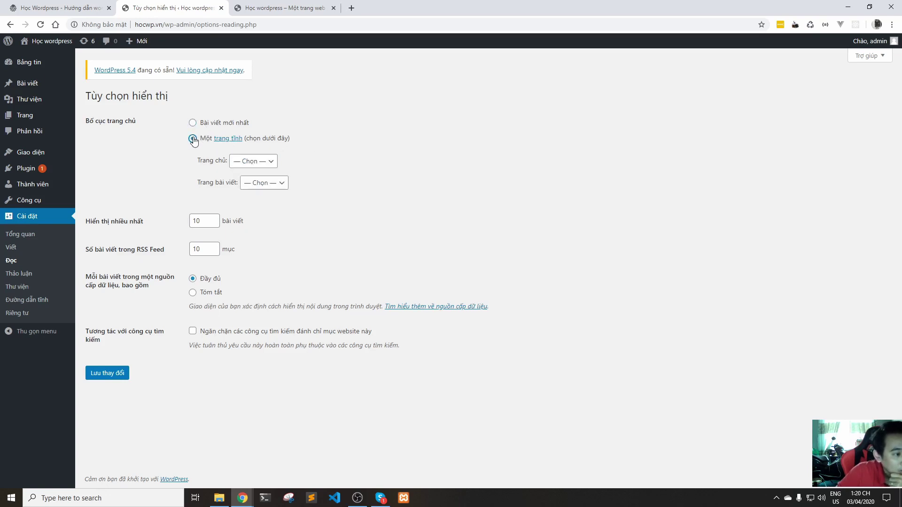
click(252, 161)
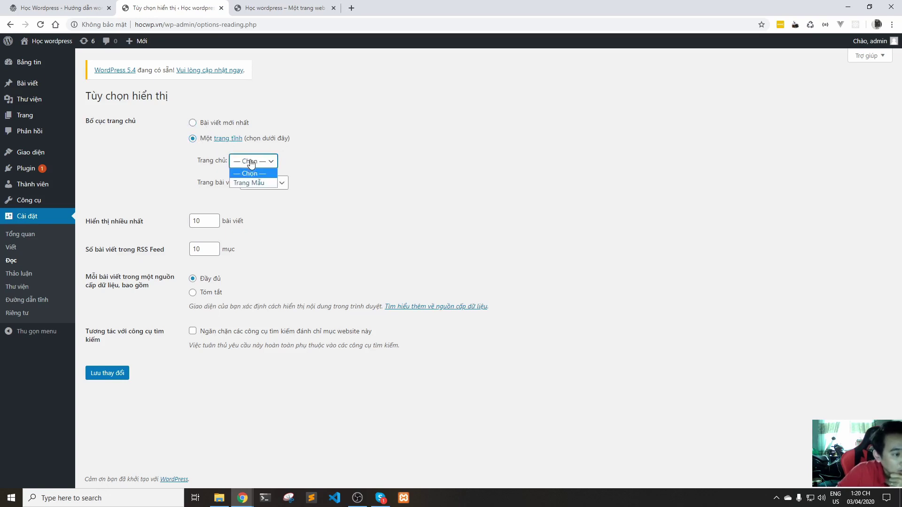
click(390, 201)
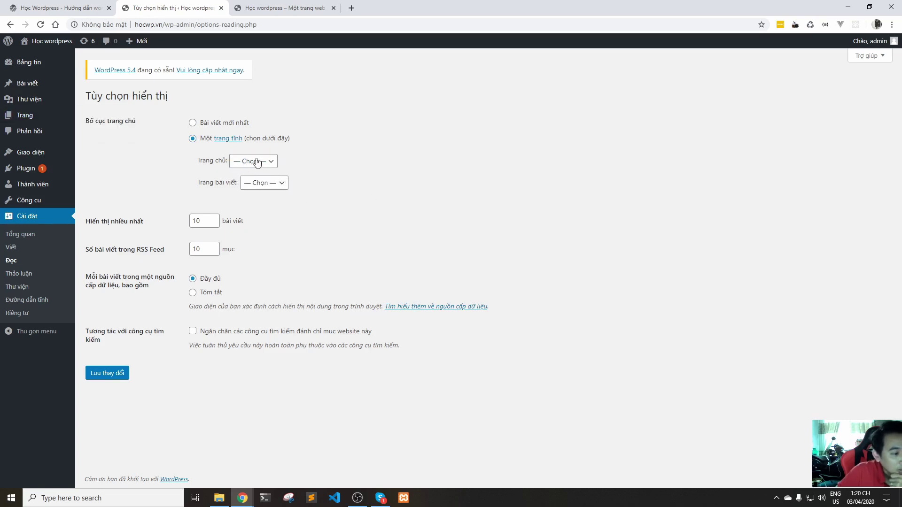
click(214, 124)
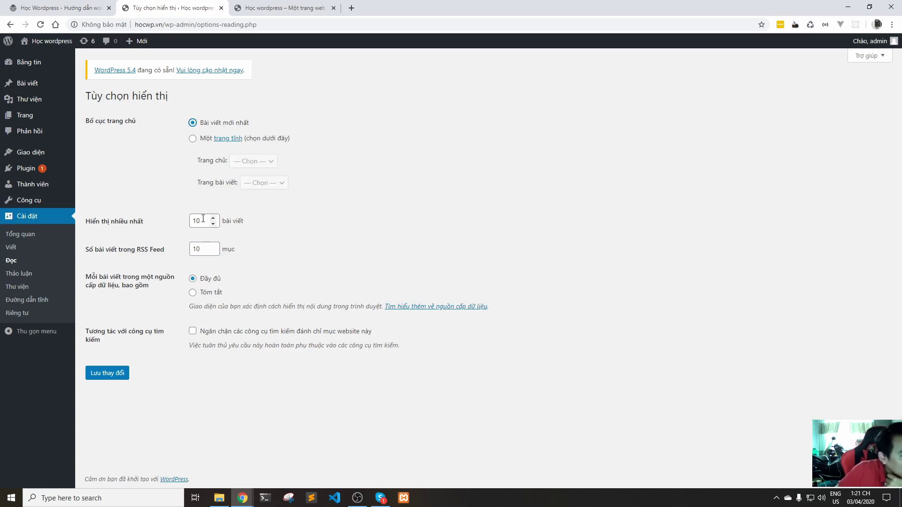
Examine the maximum posts per page setting and compare it with the post list on the hocwordpress.vn homepage.
drag(203, 218, 190, 222)
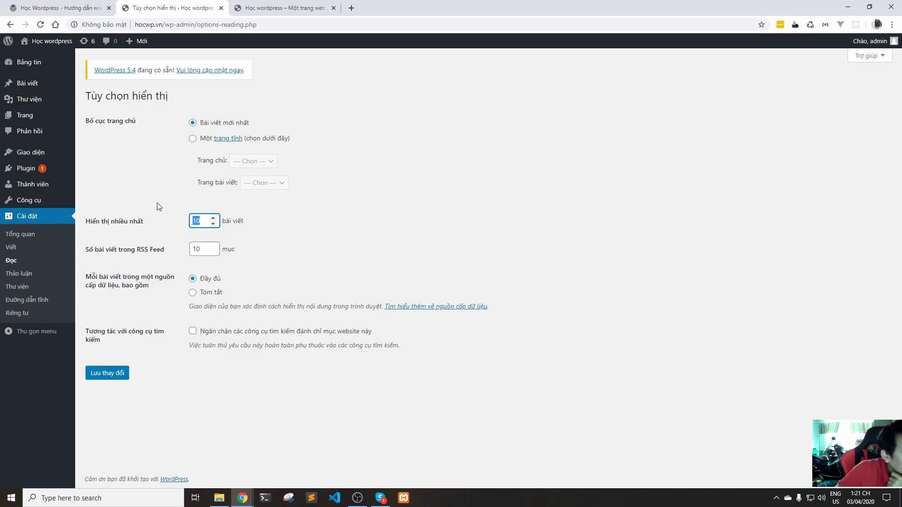
click(66, 8)
scroll(309, 179, down, 15)
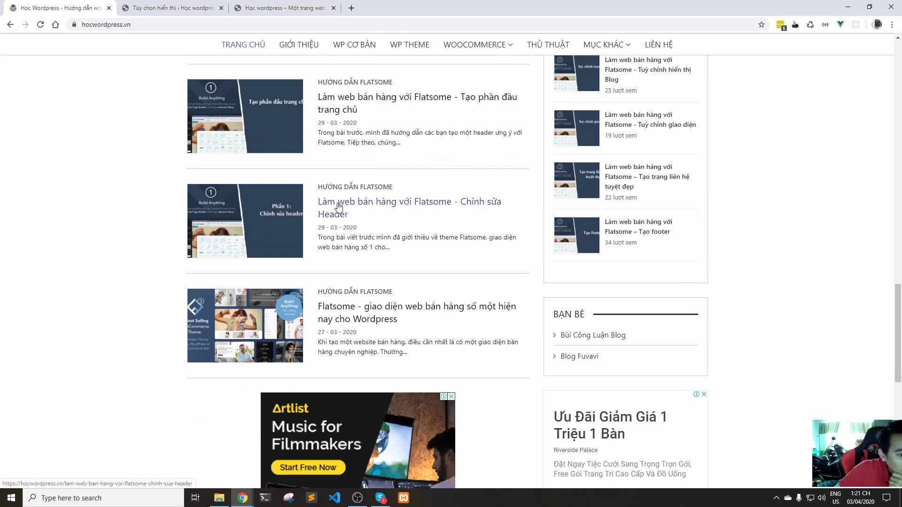
scroll(311, 252, down, 2)
scroll(202, 141, up, 2)
key(ctrl+Tab)
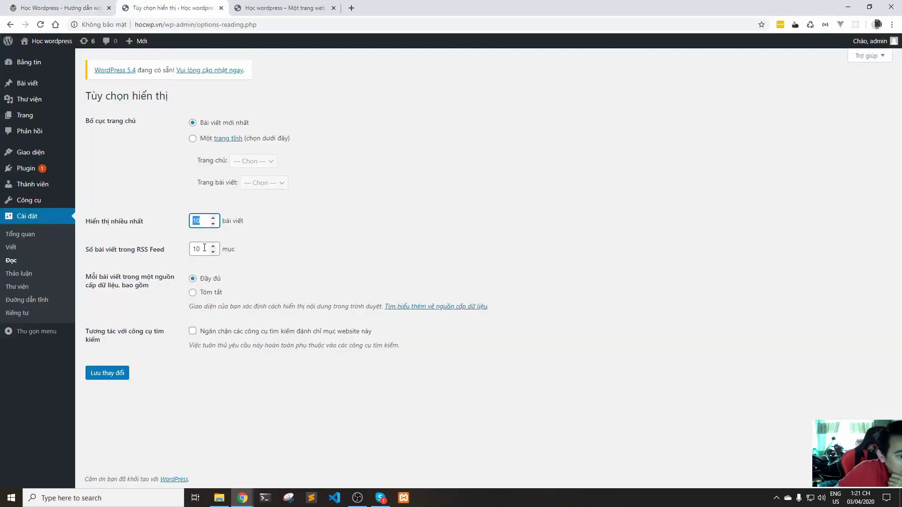
Examine the number of posts in the RSS feed and the search engine visibility option in the reading settings.
key(Tab)
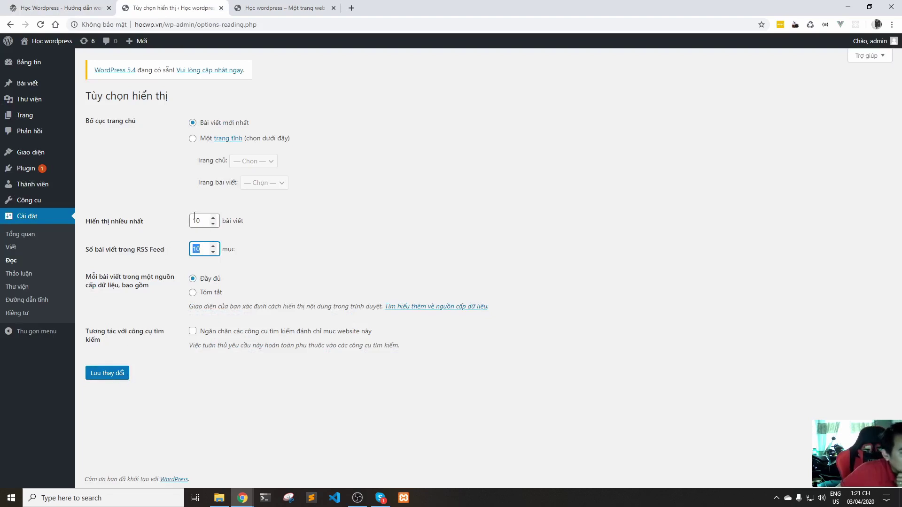
click(386, 249)
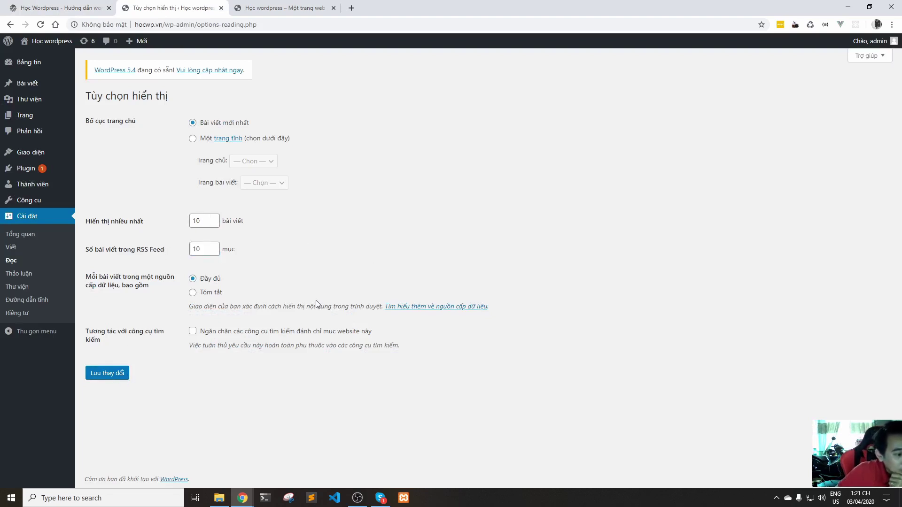
drag(111, 340, 96, 335)
click(203, 366)
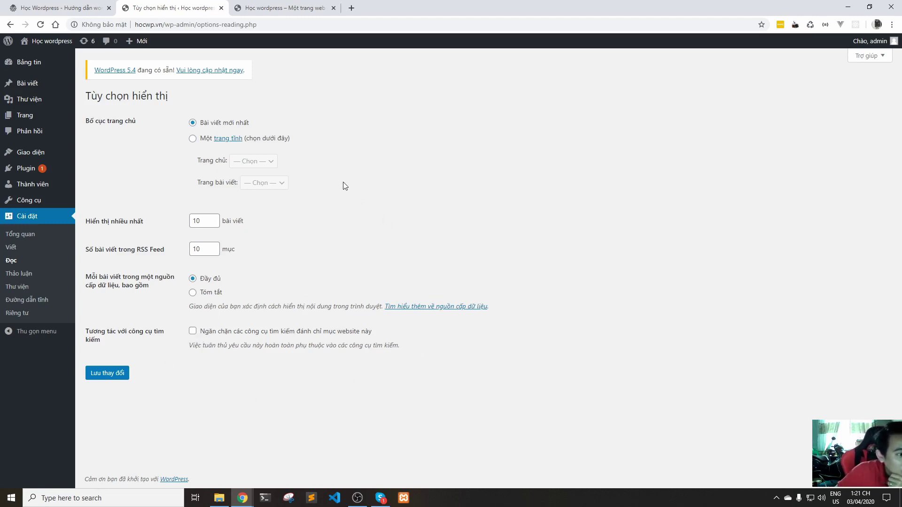
Open the discussion settings and examine the default post, comment, email notification and moderation options.
click(32, 274)
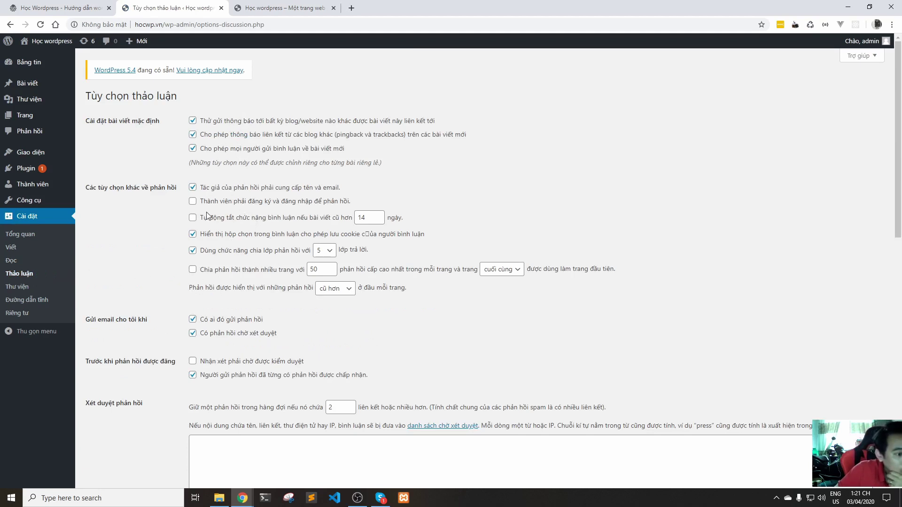
scroll(244, 178, down, 4)
click(254, 280)
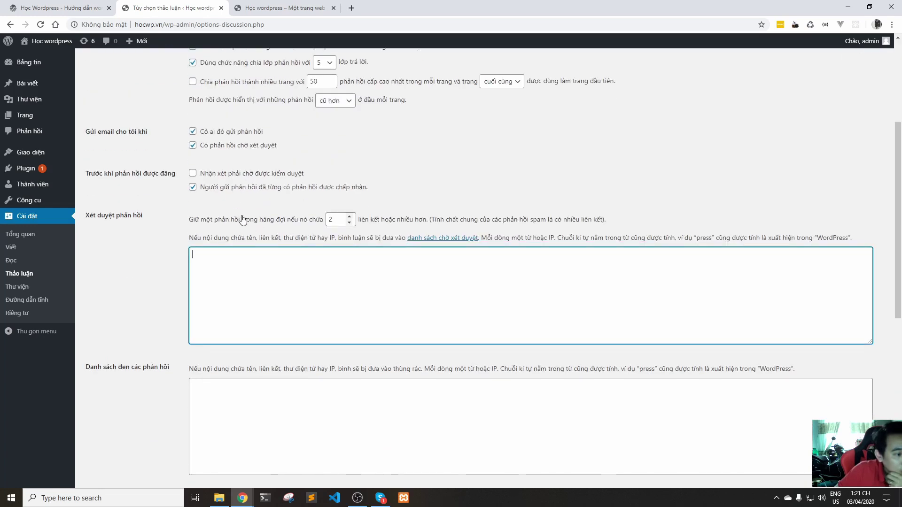
scroll(242, 219, up, 4)
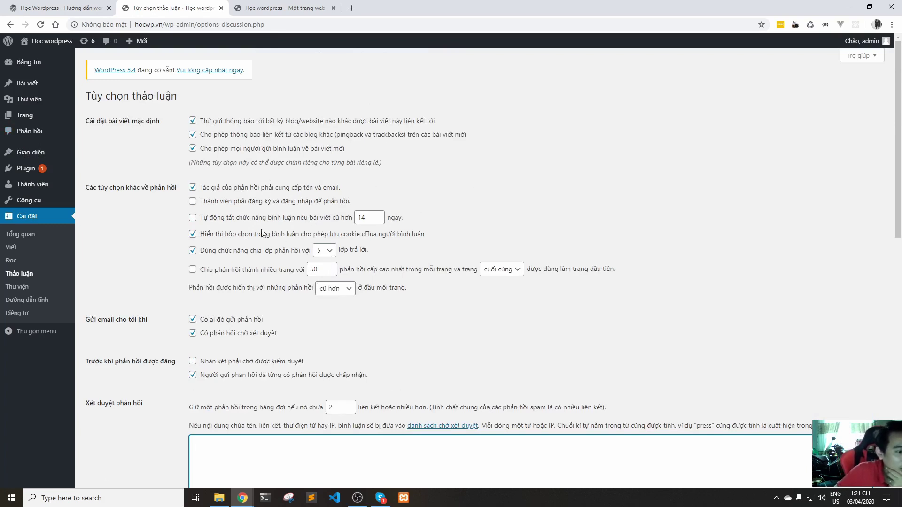
Require members to register and log in to comment, and automatically close comments on posts older than 14 days.
click(251, 203)
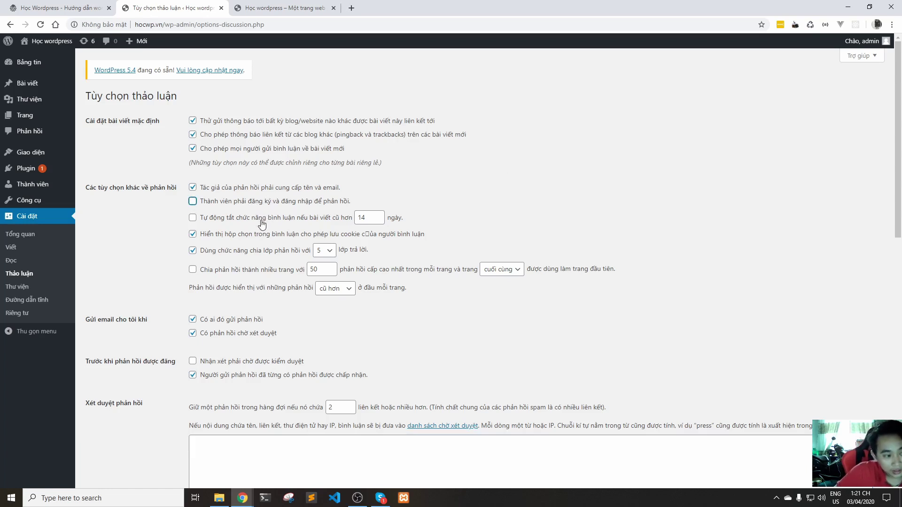
click(263, 220)
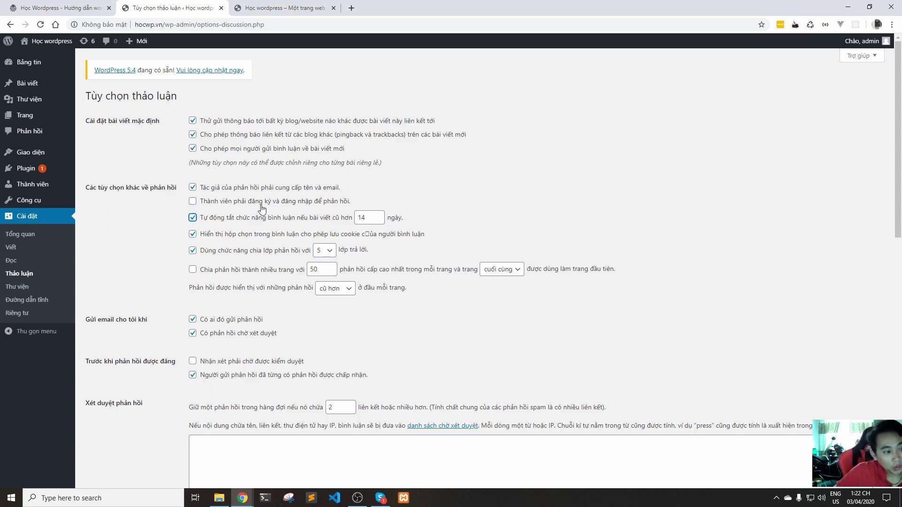
click(259, 203)
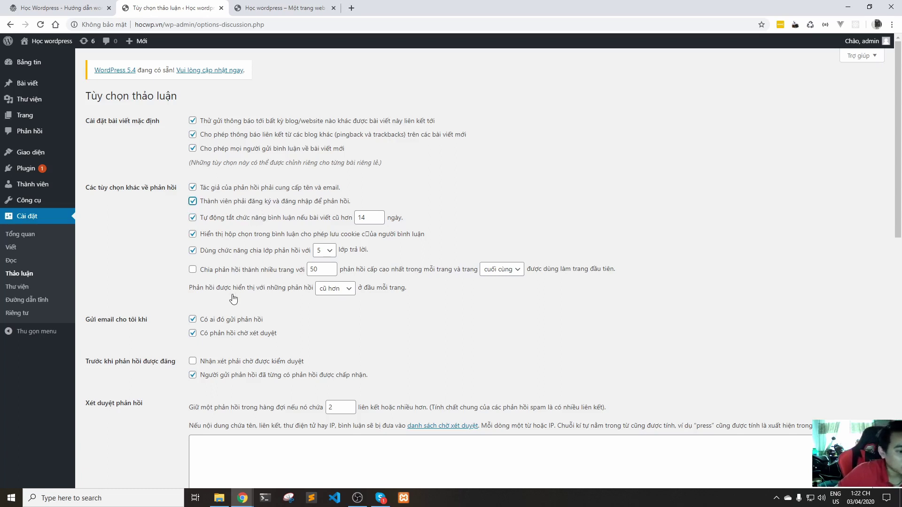
Examine the avatar options by trying the Gravatar logo and reselecting Hình người vô danh, and review the comment moderation and blacklist fields.
scroll(301, 273, down, 9)
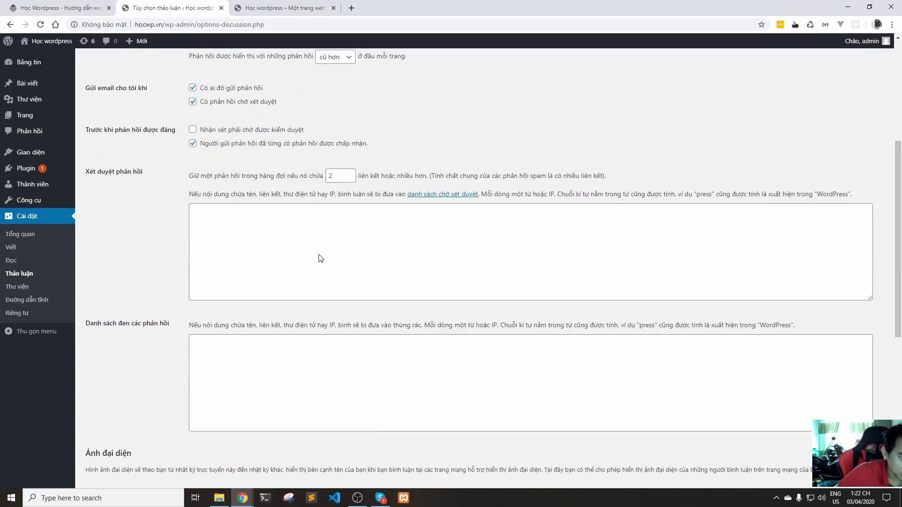
scroll(293, 244, down, 3)
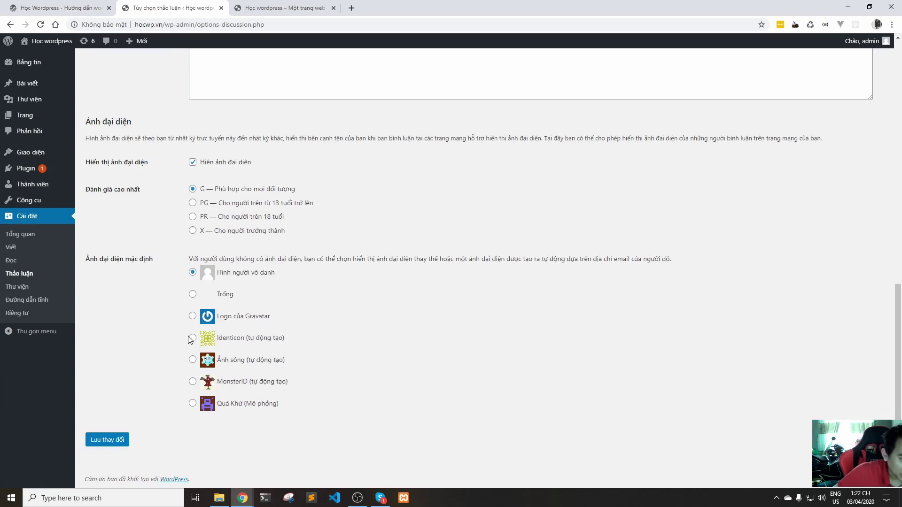
click(192, 316)
click(193, 272)
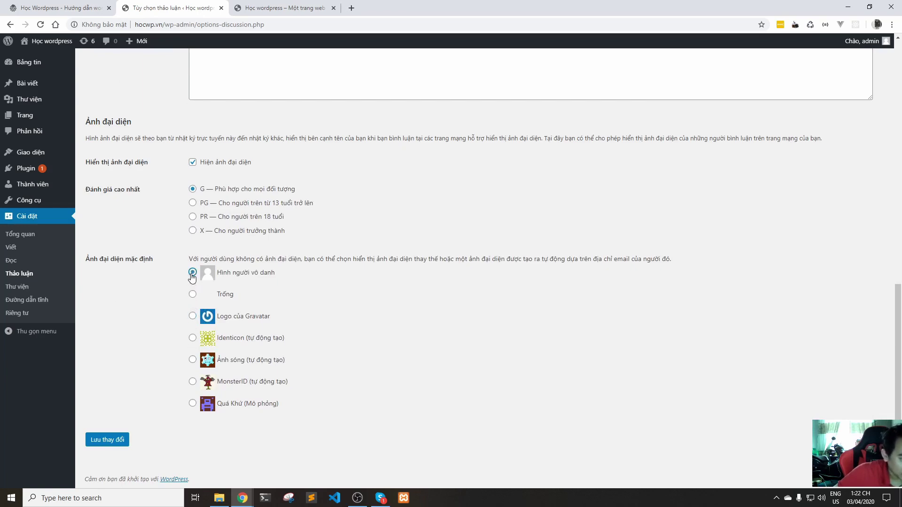
scroll(353, 238, up, 4)
click(275, 242)
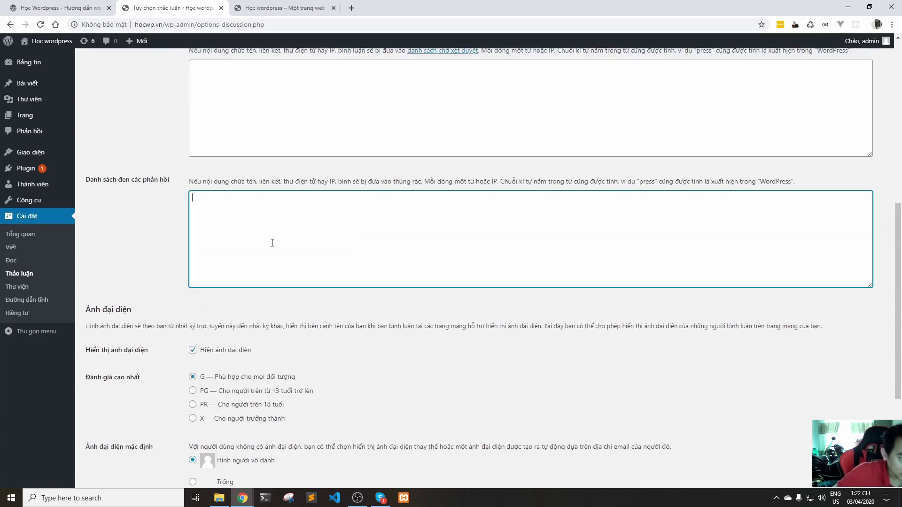
scroll(235, 273, up, 2)
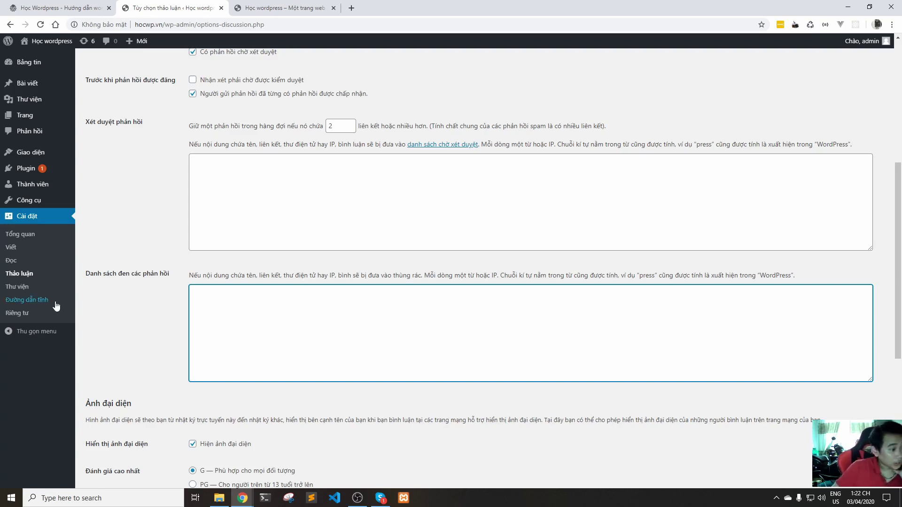
Open the media settings and clear the maximum width and height of the medium image size.
click(21, 287)
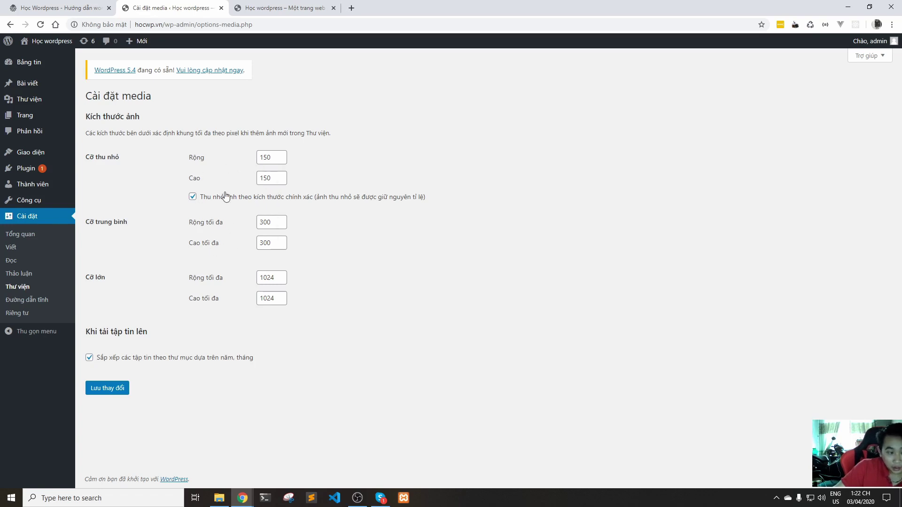
double_click(265, 223)
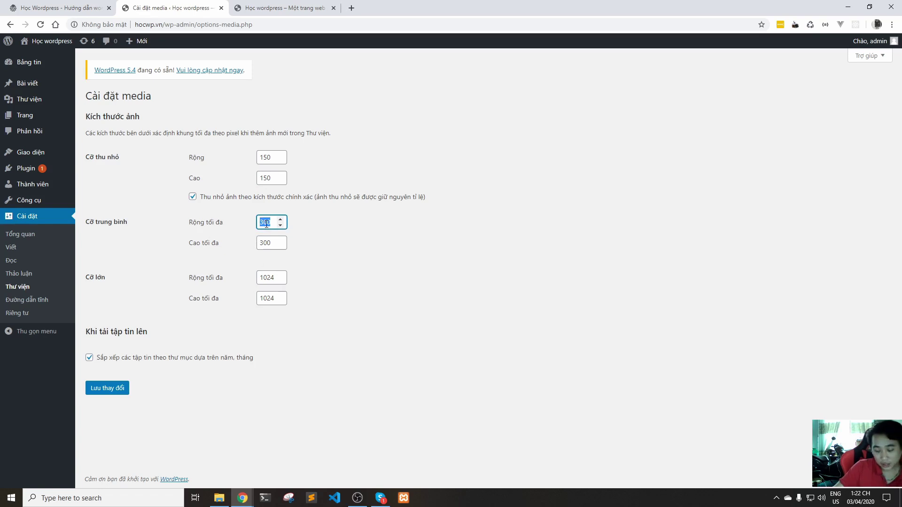
key(BackSpace)
double_click(266, 242)
key(BackSpace)
Clear the maximum width and height of the large image size, and save the media settings.
click(267, 278)
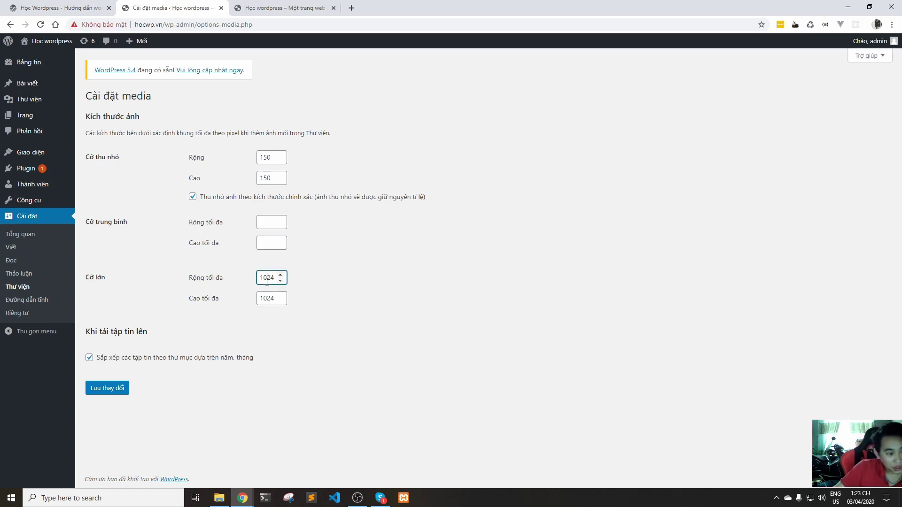
double_click(267, 278)
key(BackSpace)
double_click(267, 299)
key(BackSpace)
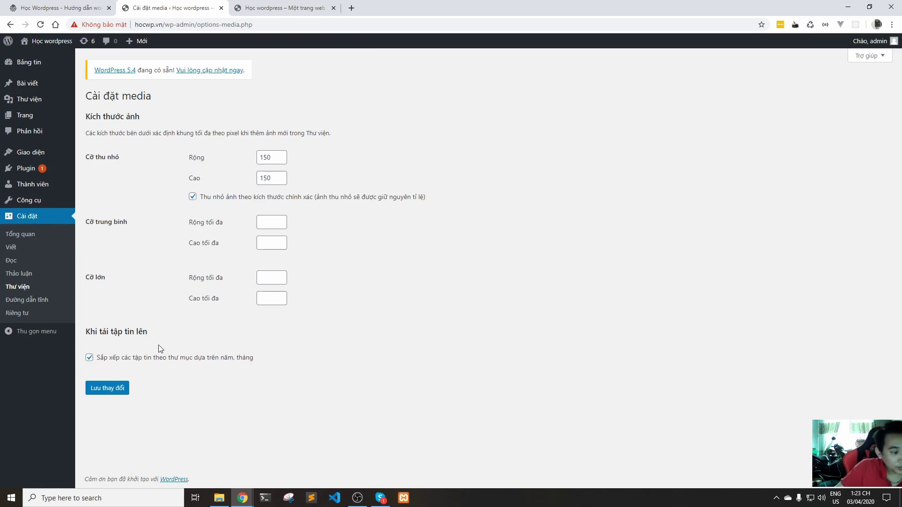
click(89, 356)
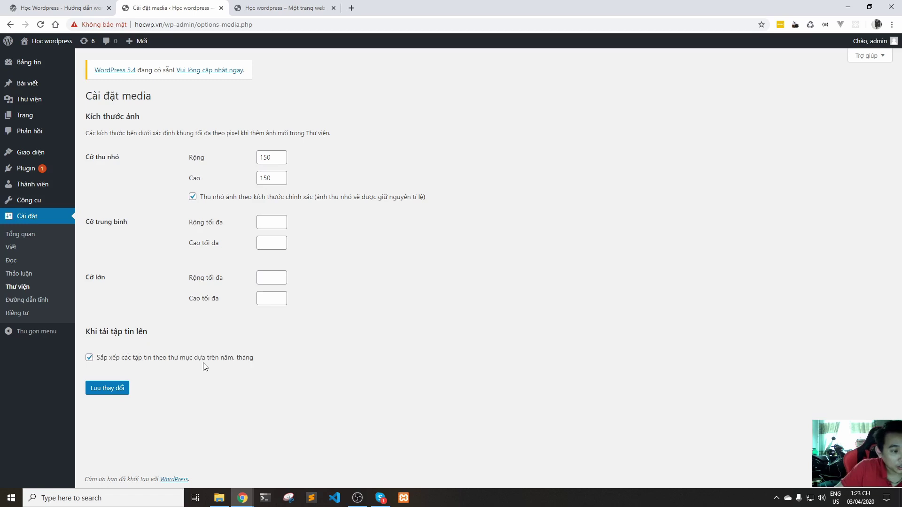
click(107, 393)
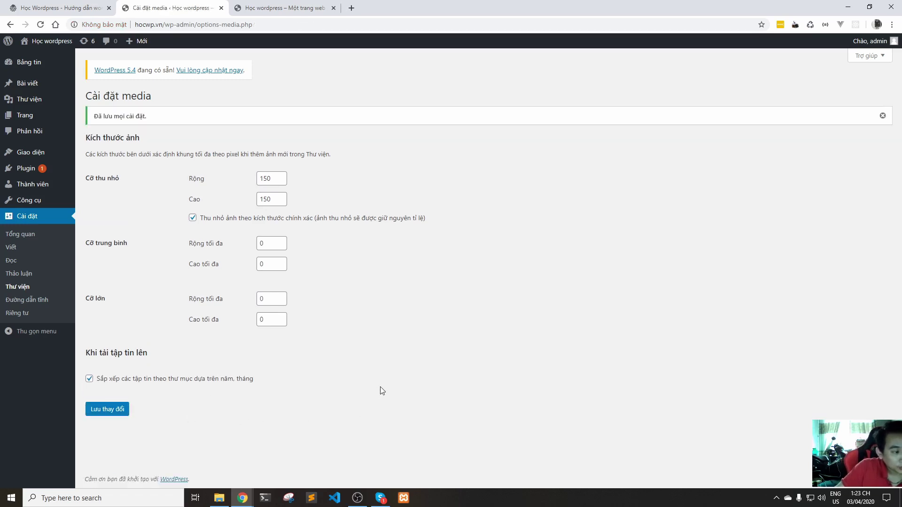
Open the permalink settings, and view the post "Chào tất cả mọi người!" to examine its date-based URL.
click(37, 306)
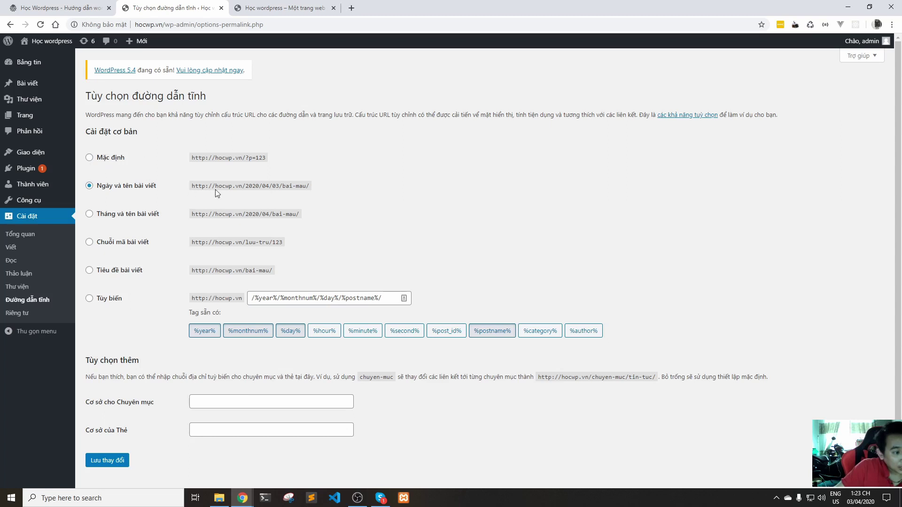
drag(254, 187, 311, 187)
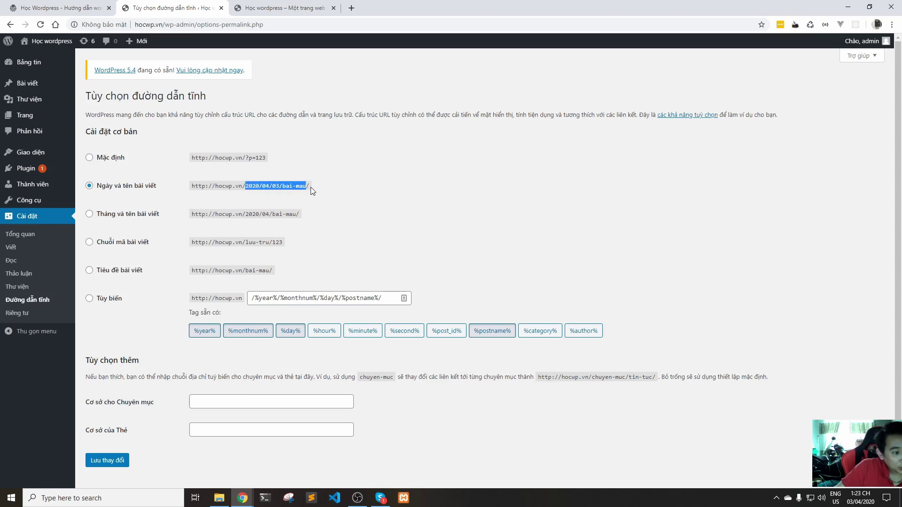
middle_click(34, 83)
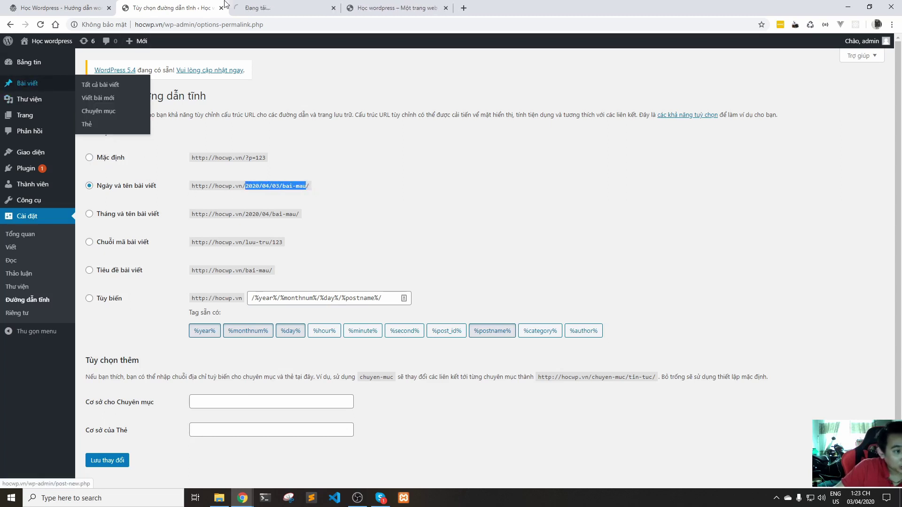
click(282, 8)
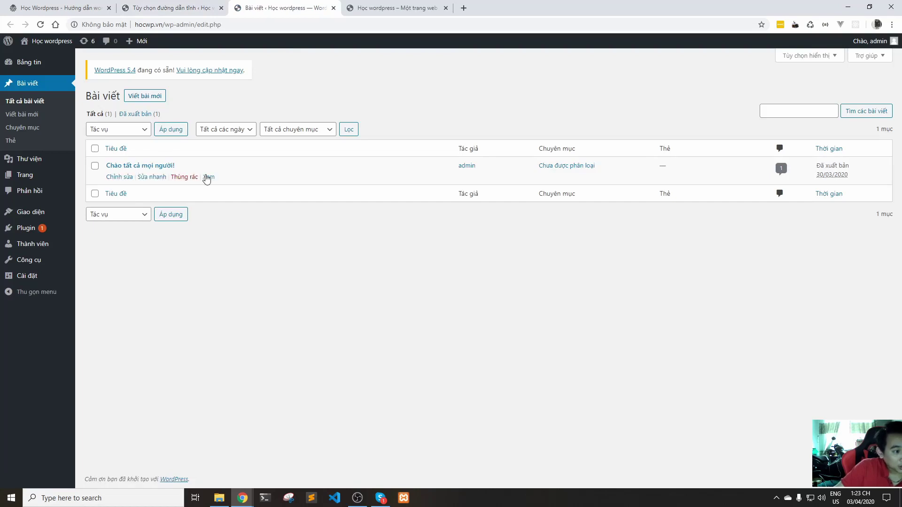
click(208, 177)
key(ctrl+Tab)
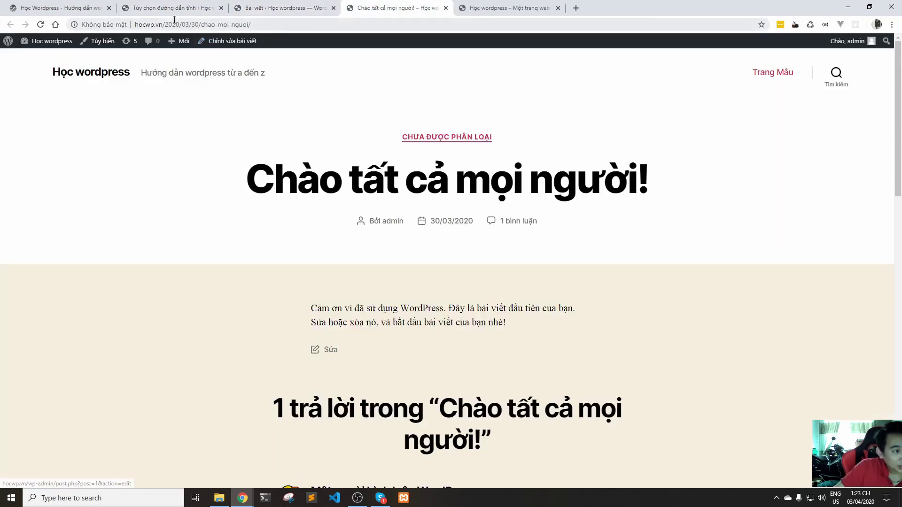
drag(165, 25, 272, 29)
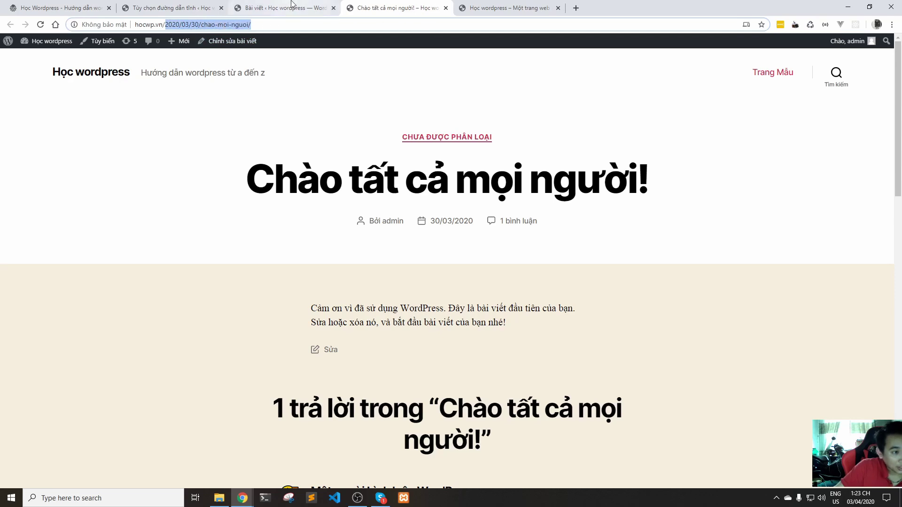
Set the permalink structure to Tiêu đề bài viết and save the permalink settings.
click(235, 7)
click(189, 4)
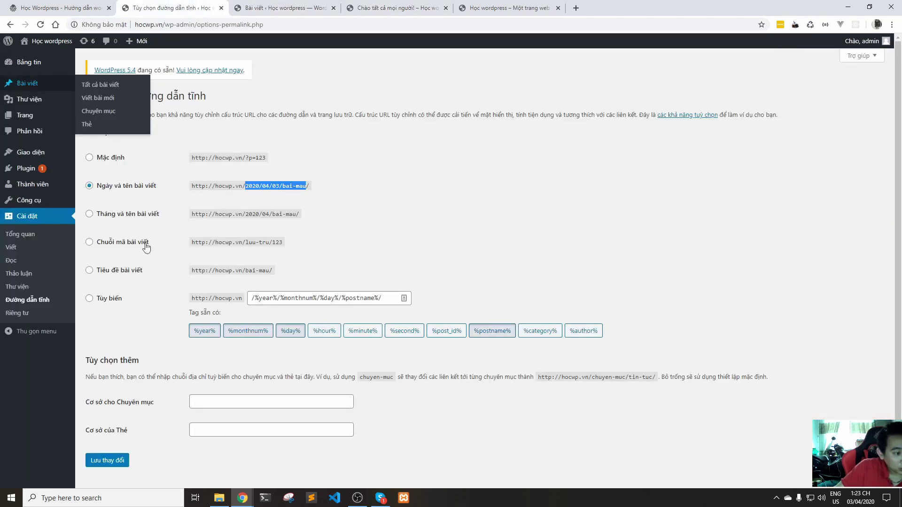
click(114, 272)
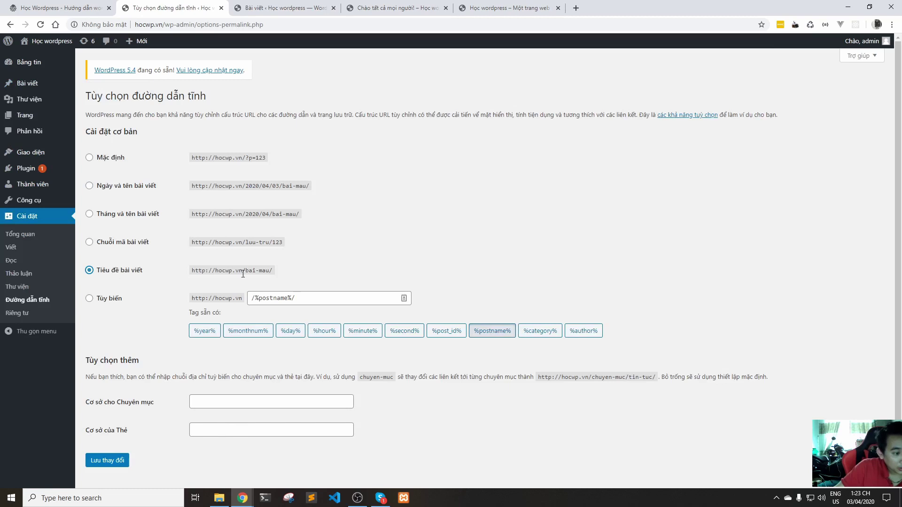
drag(192, 271, 259, 270)
click(123, 460)
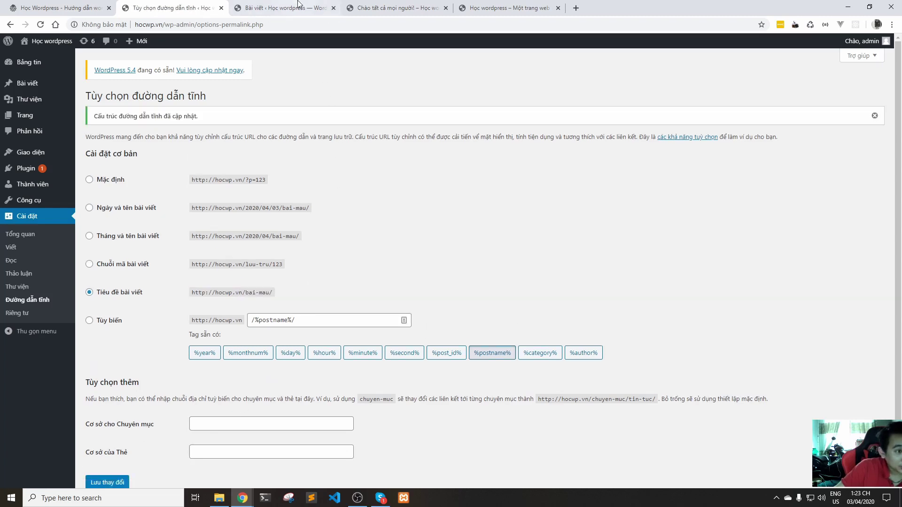
Reload the post's old address, and reopen "Chào tất cả mọi người!" from the posts list to examine its URL.
click(324, 7)
click(354, 4)
click(41, 24)
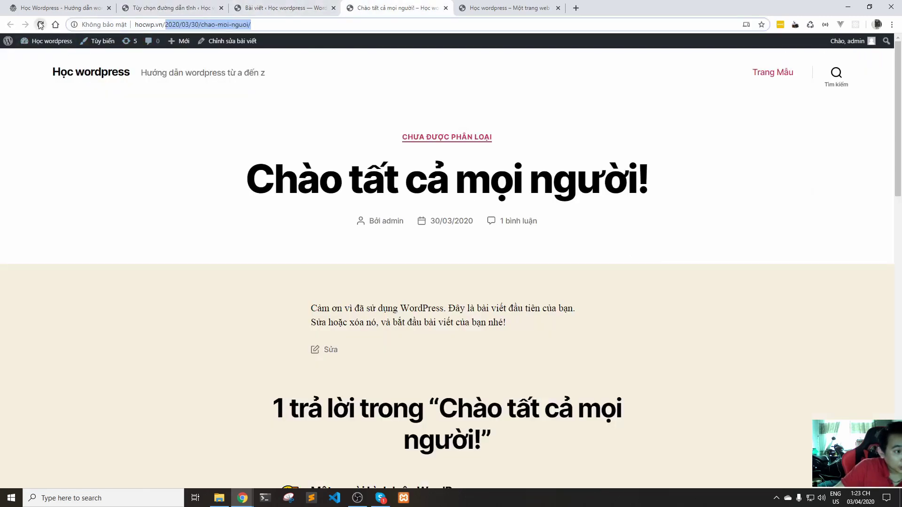
click(52, 40)
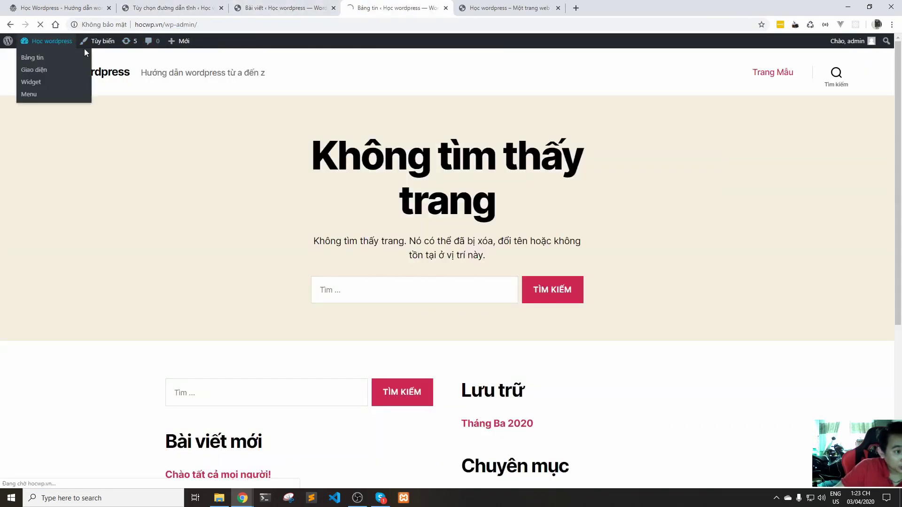
mouse_move(47, 117)
click(77, 123)
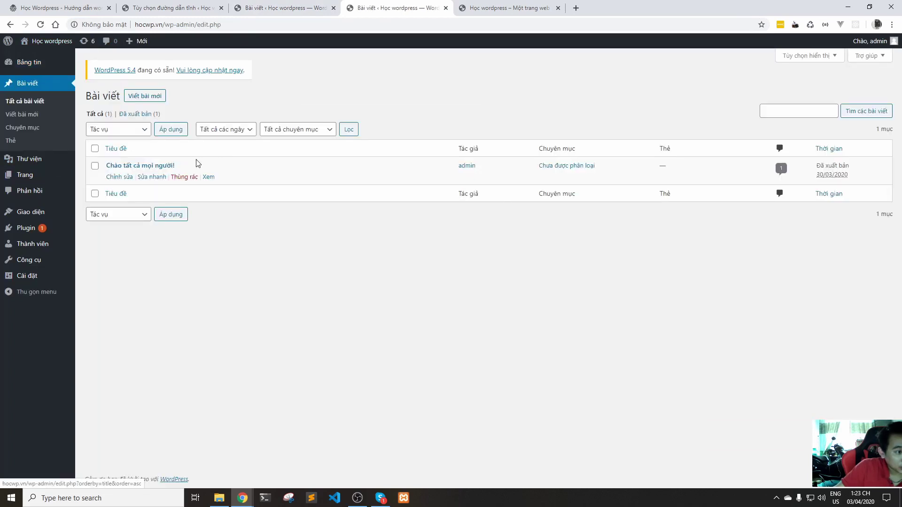
middle_click(208, 177)
key(ctrl+Tab)
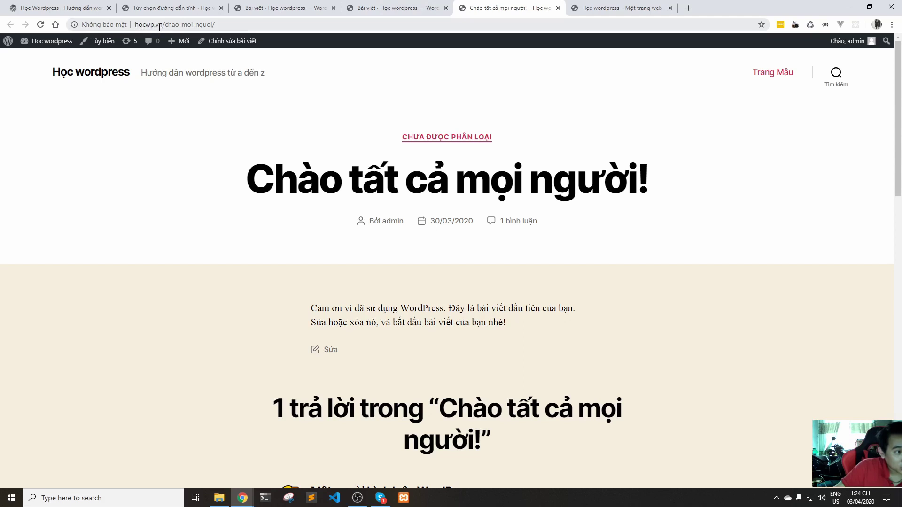
drag(163, 25, 247, 25)
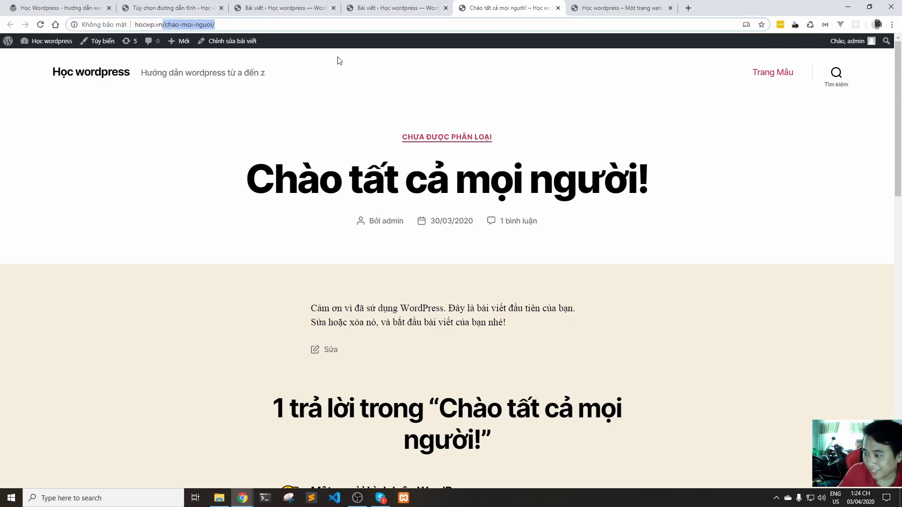
Set the custom permalink structure to /%postname%.html and save the permalink settings.
click(366, 6)
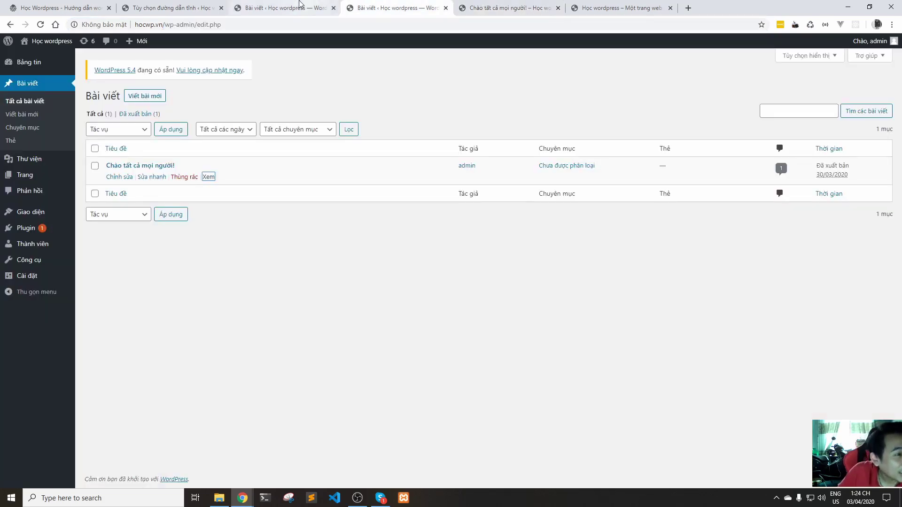
click(304, 6)
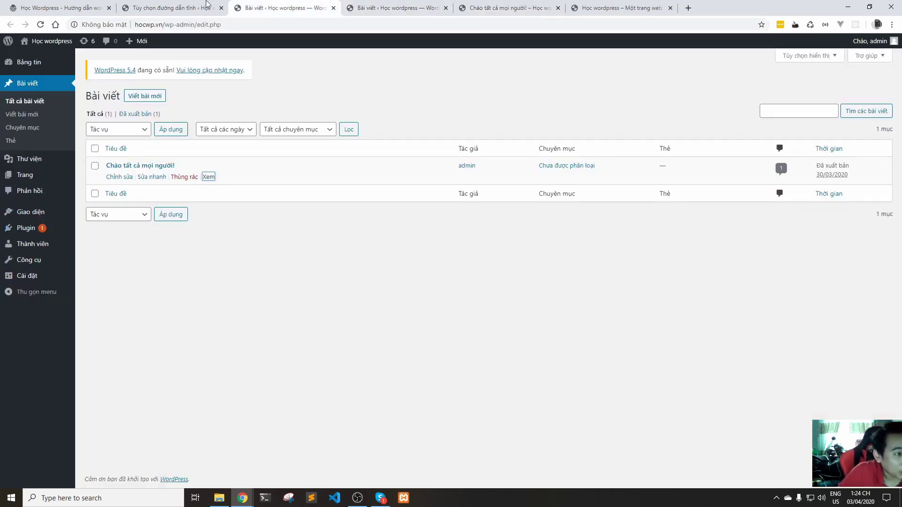
key(ctrl+shift+Tab)
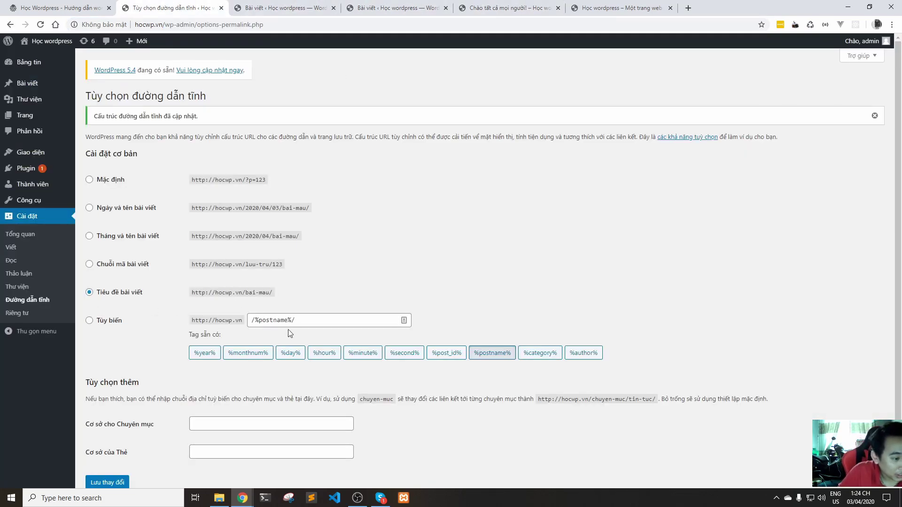
drag(292, 321, 397, 334)
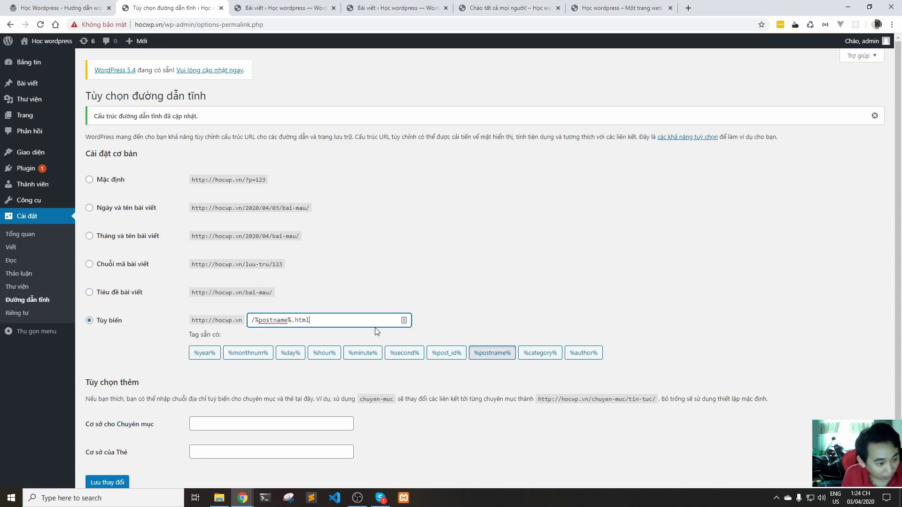
click(122, 475)
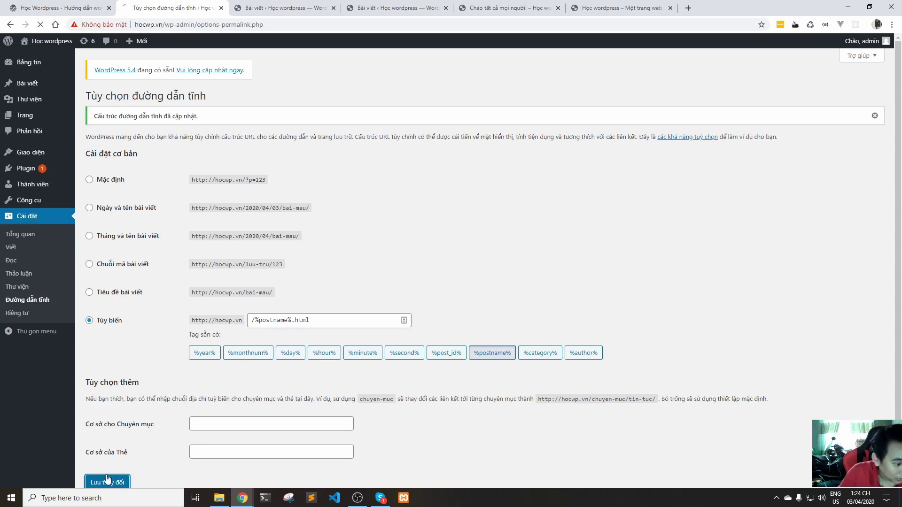
Reload the posts list and view "Chào tất cả mọi người!" to examine the extension in its URL.
click(282, 8)
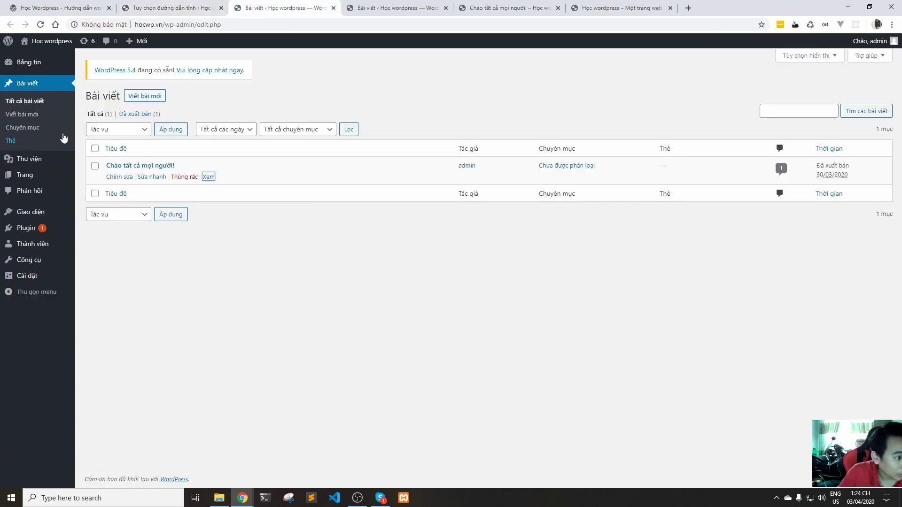
click(39, 25)
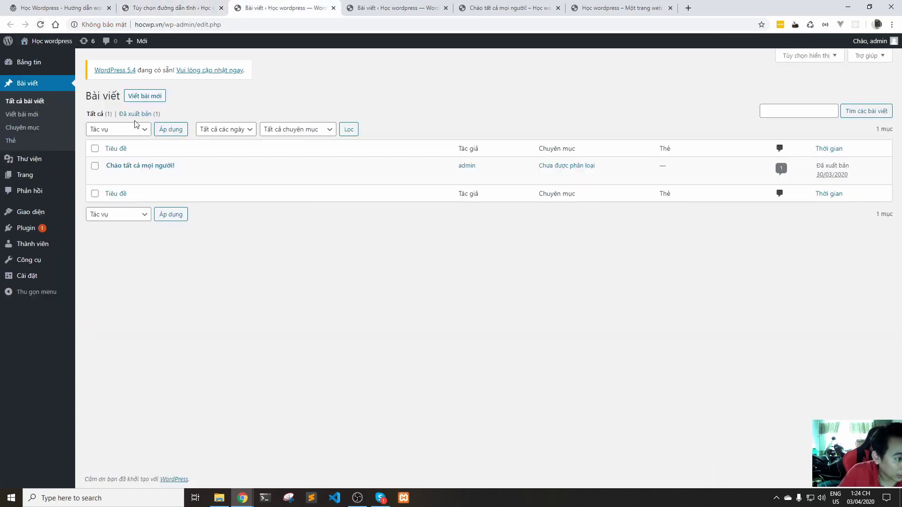
ctrl+click(208, 177)
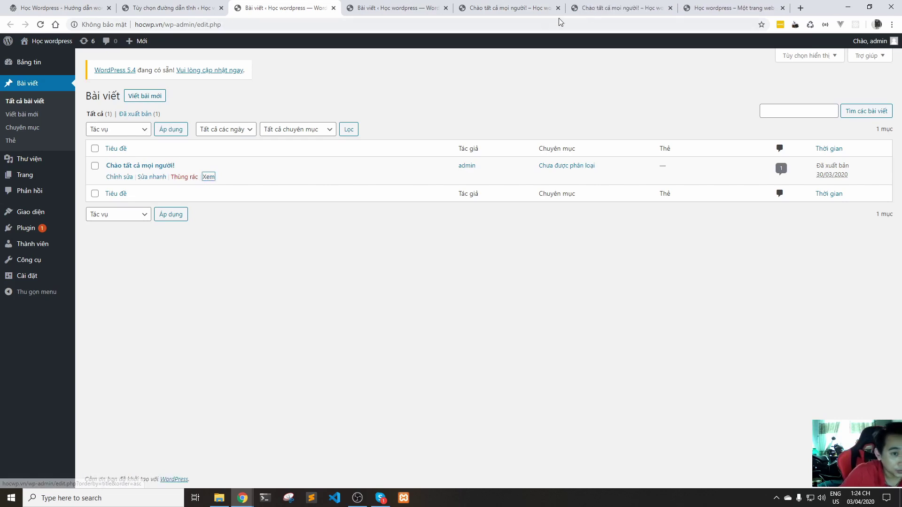
key(ctrl+6)
click(173, 25)
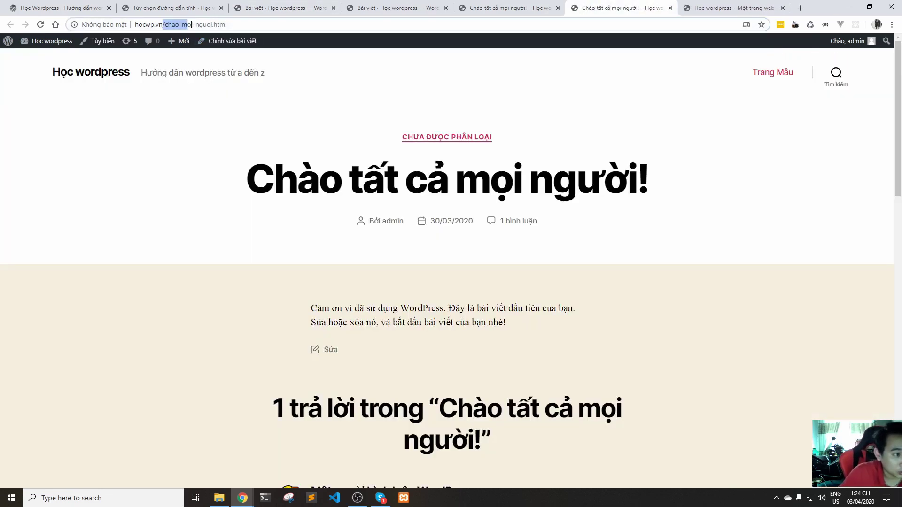
double_click(221, 24)
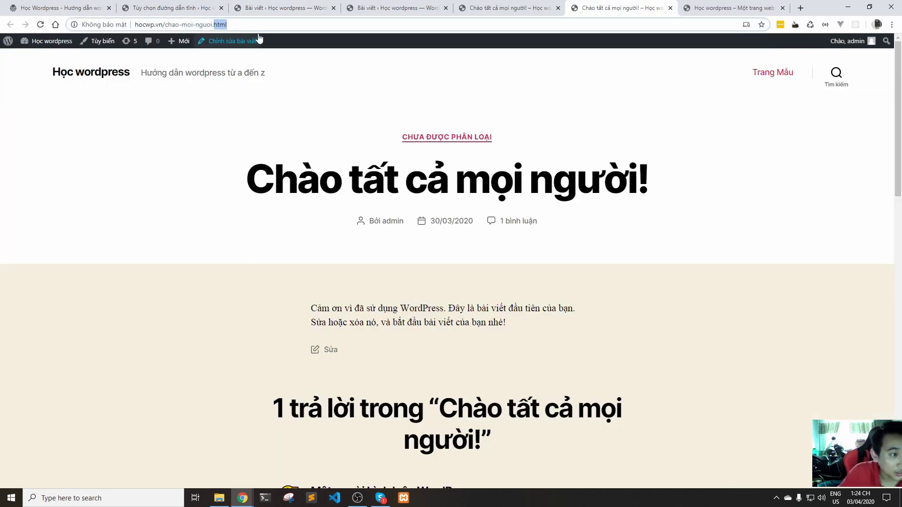
Return to the permalink settings and select the Tiêu đề bài viết structure in place of the custom one.
click(278, 8)
click(196, 5)
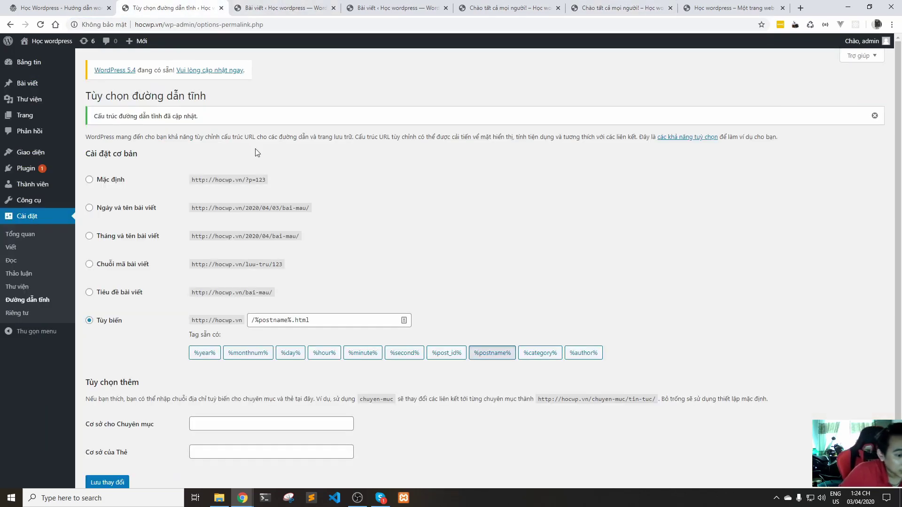
scroll(257, 153, down, 1)
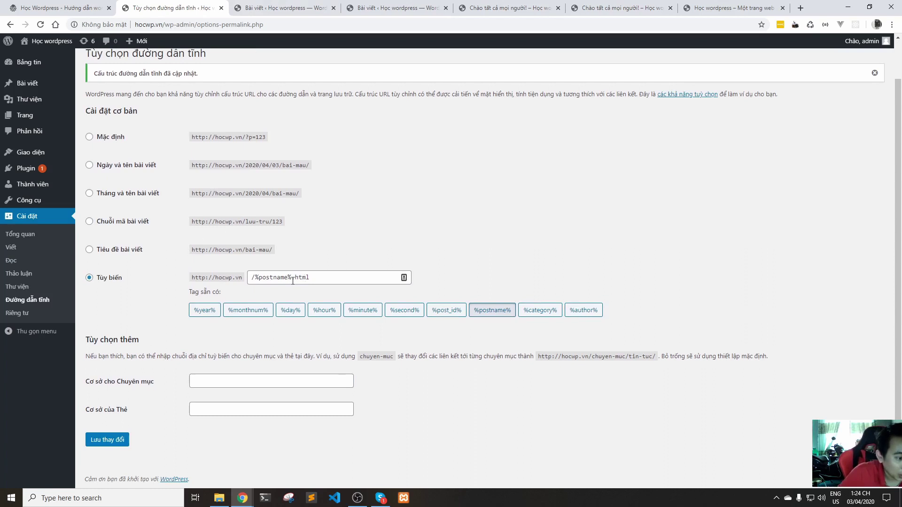
drag(292, 280, 346, 282)
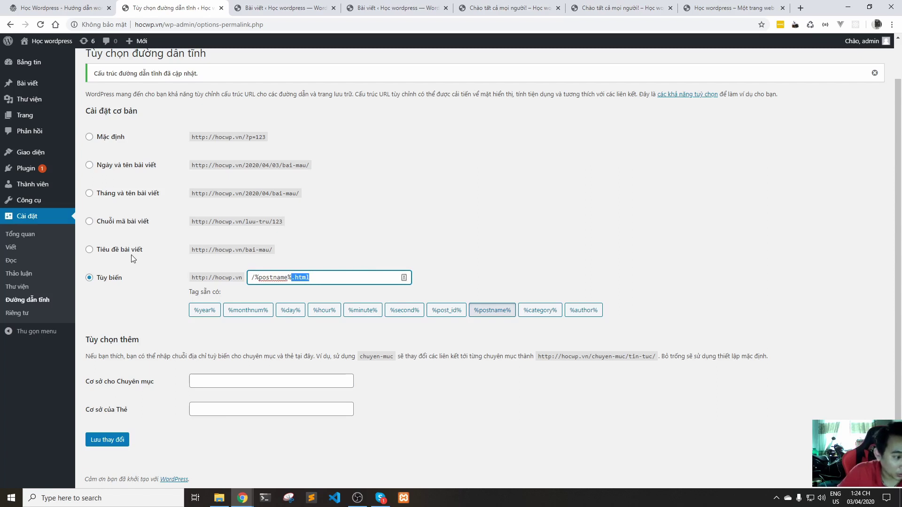
click(146, 256)
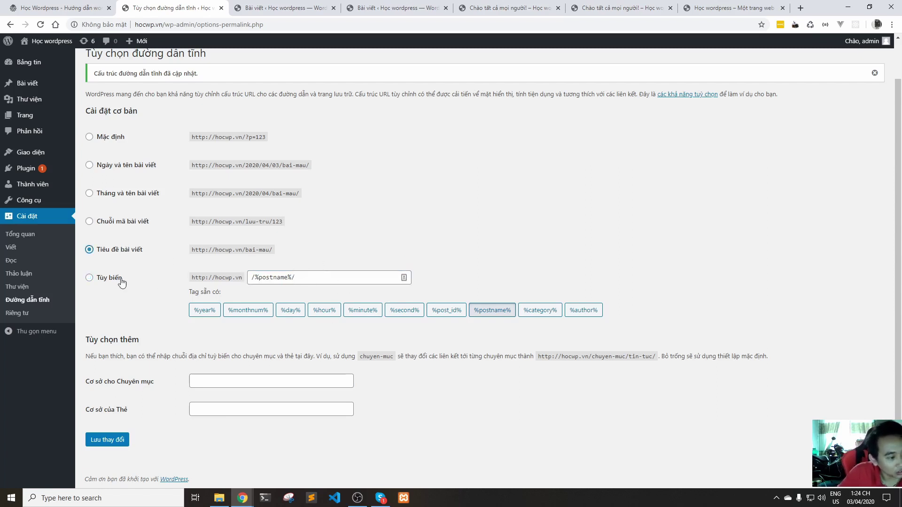
drag(122, 279, 115, 279)
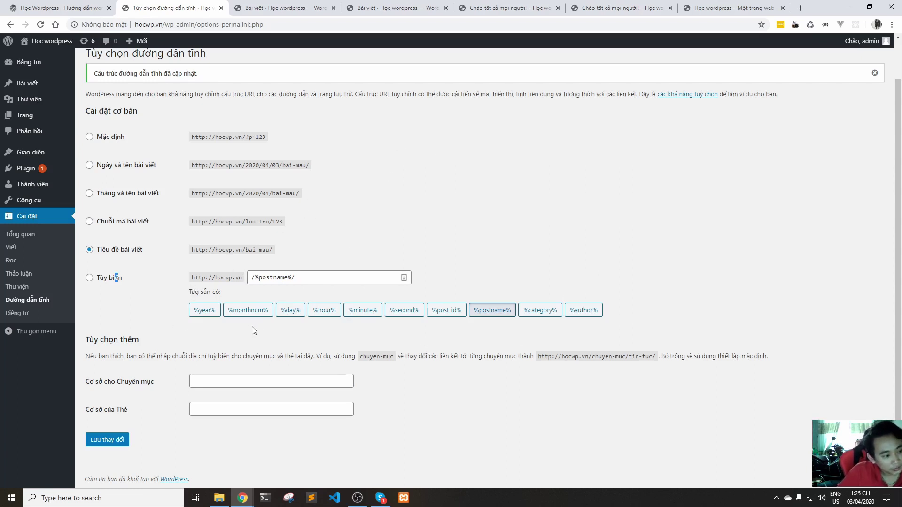
Open the privacy settings and examine the privacy policy page choices, reselecting Chính sách bảo mật.
click(20, 313)
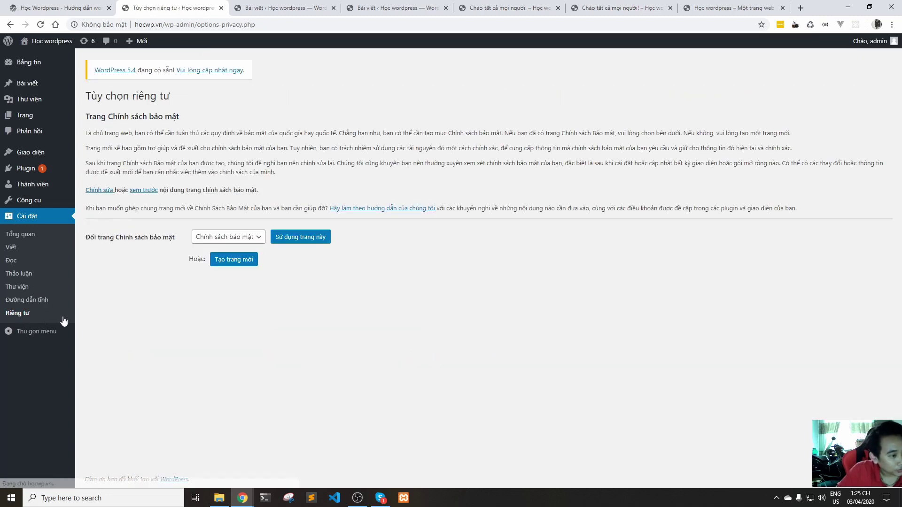
click(207, 241)
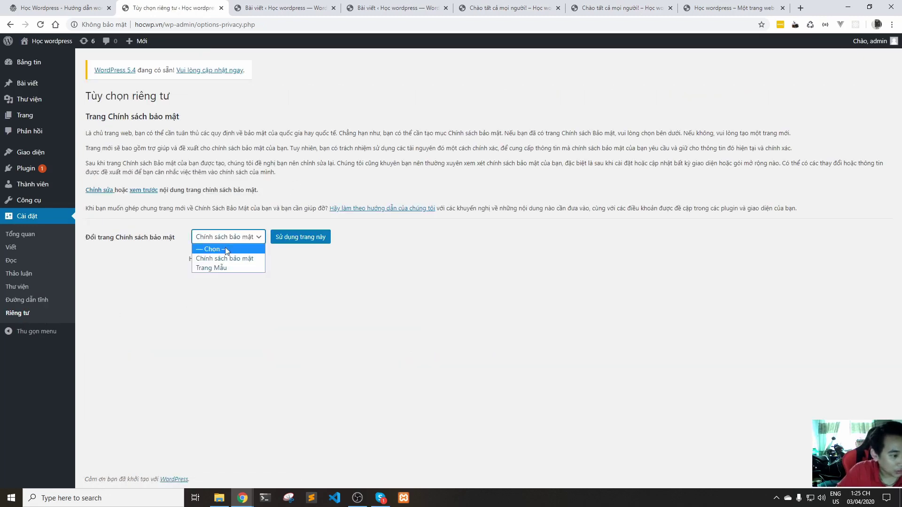
click(221, 260)
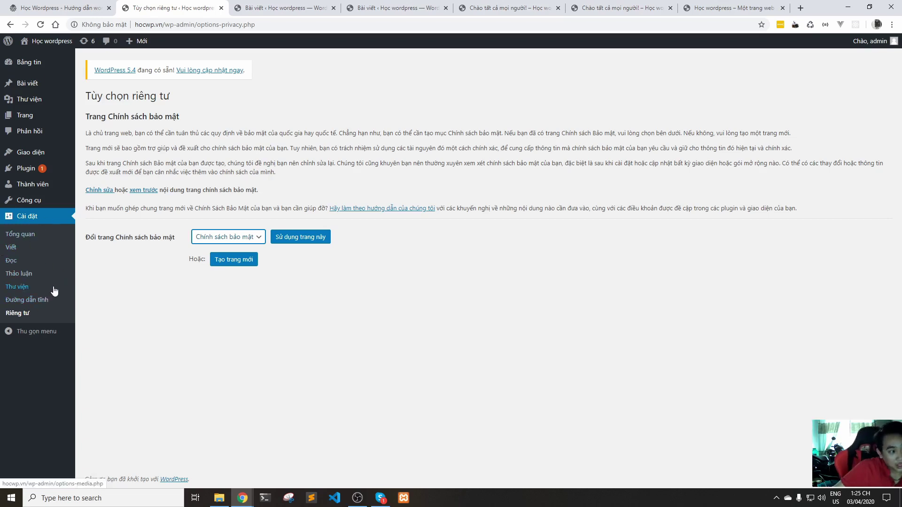
mouse_move(20, 87)
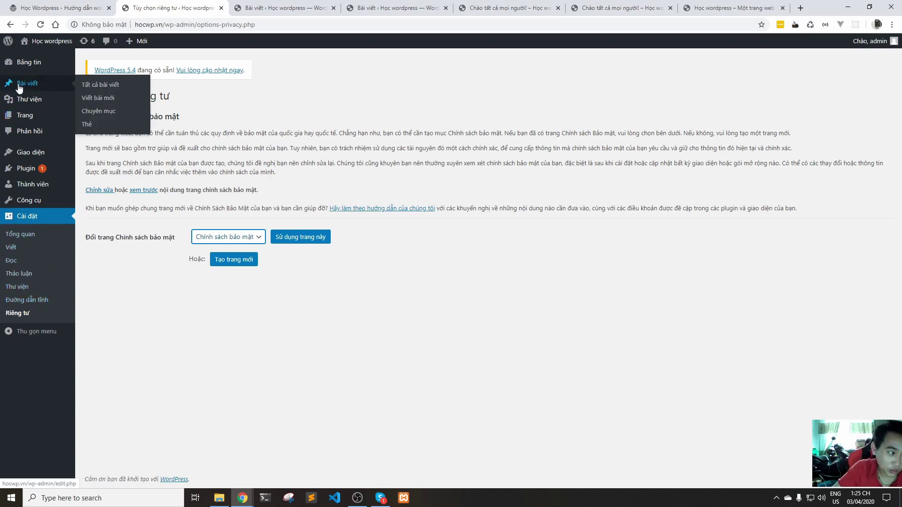